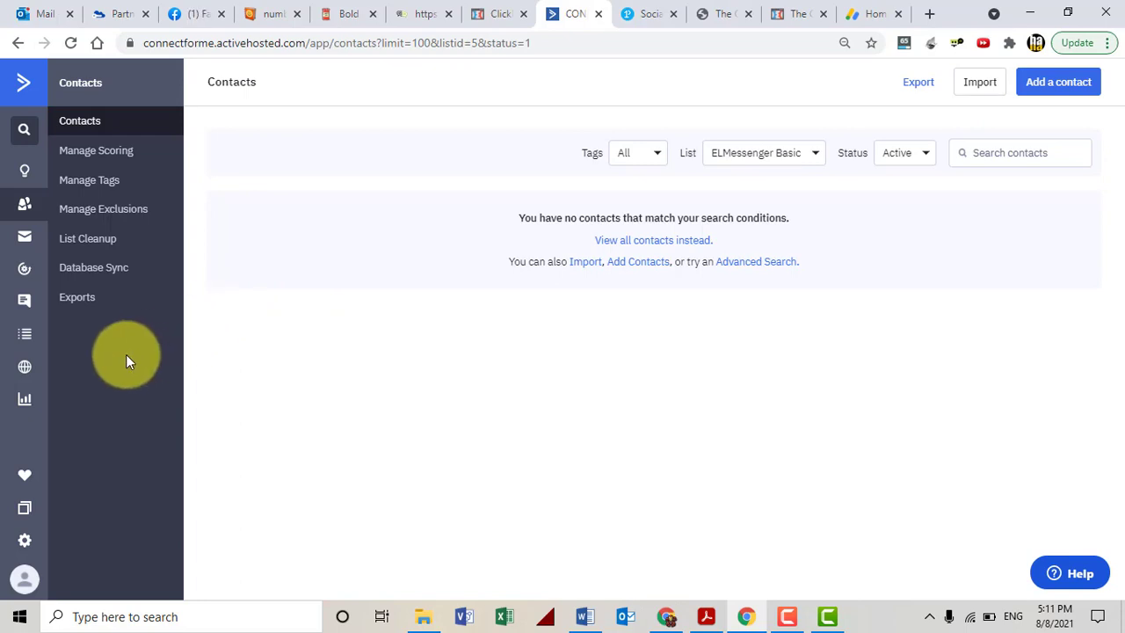
Create a new automation using the Start from Scratch recipe
click(30, 277)
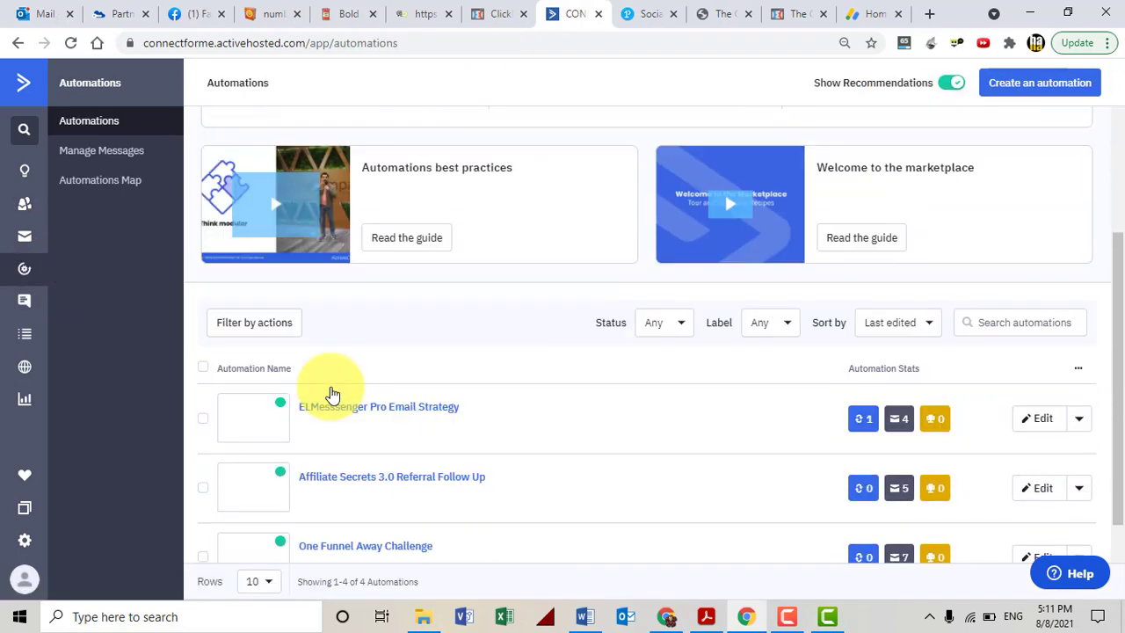
scroll(330, 387, down, 2)
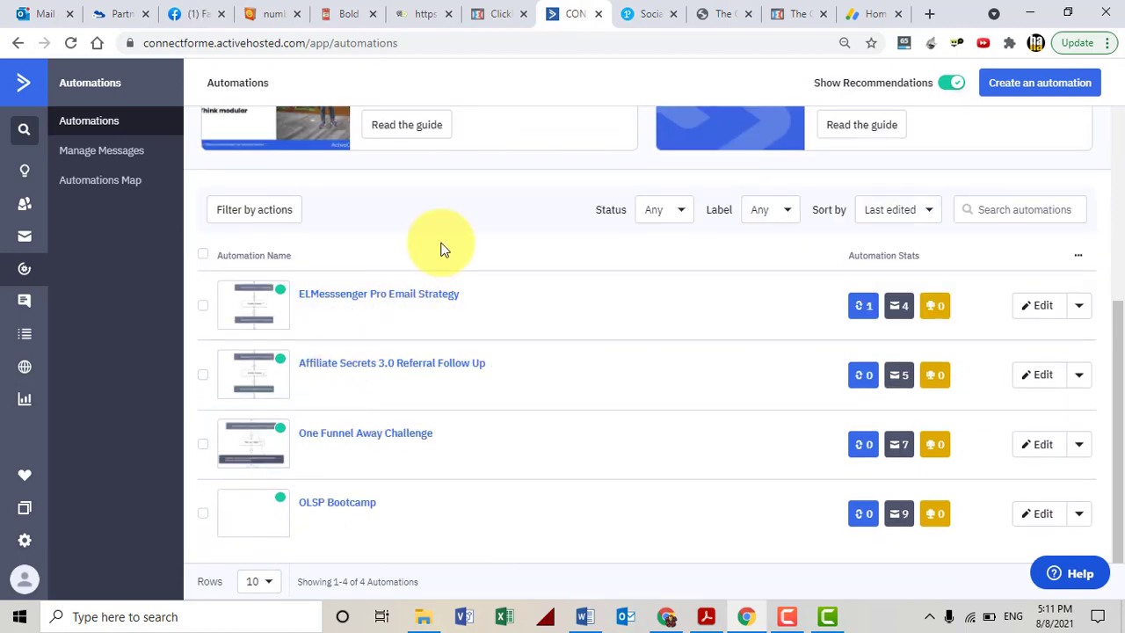
scroll(442, 248, up, 5)
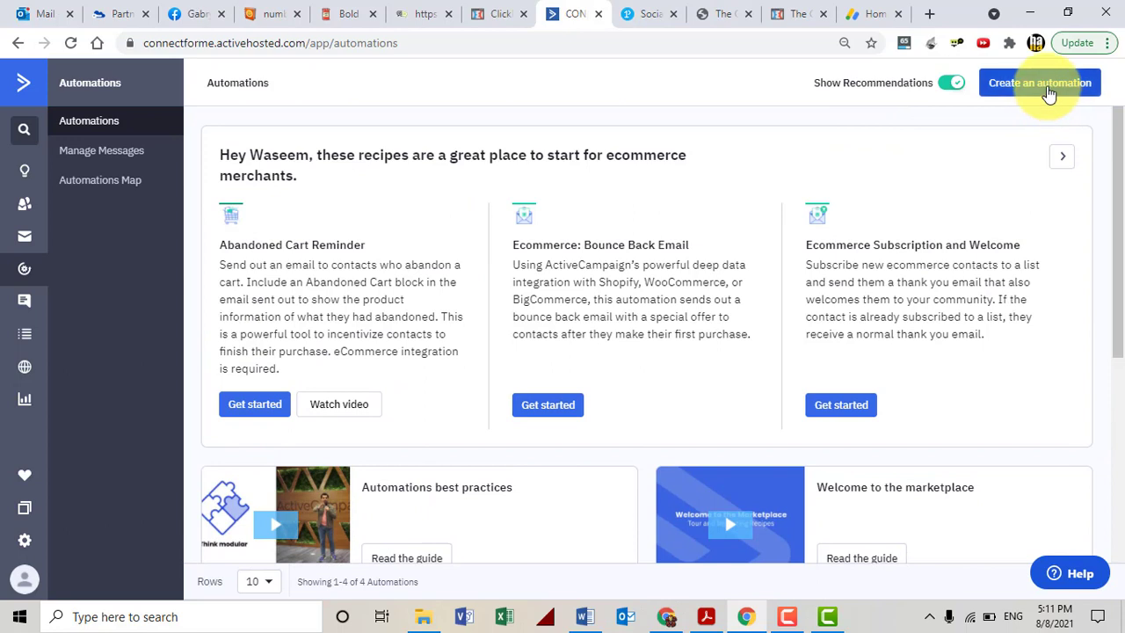
click(1049, 93)
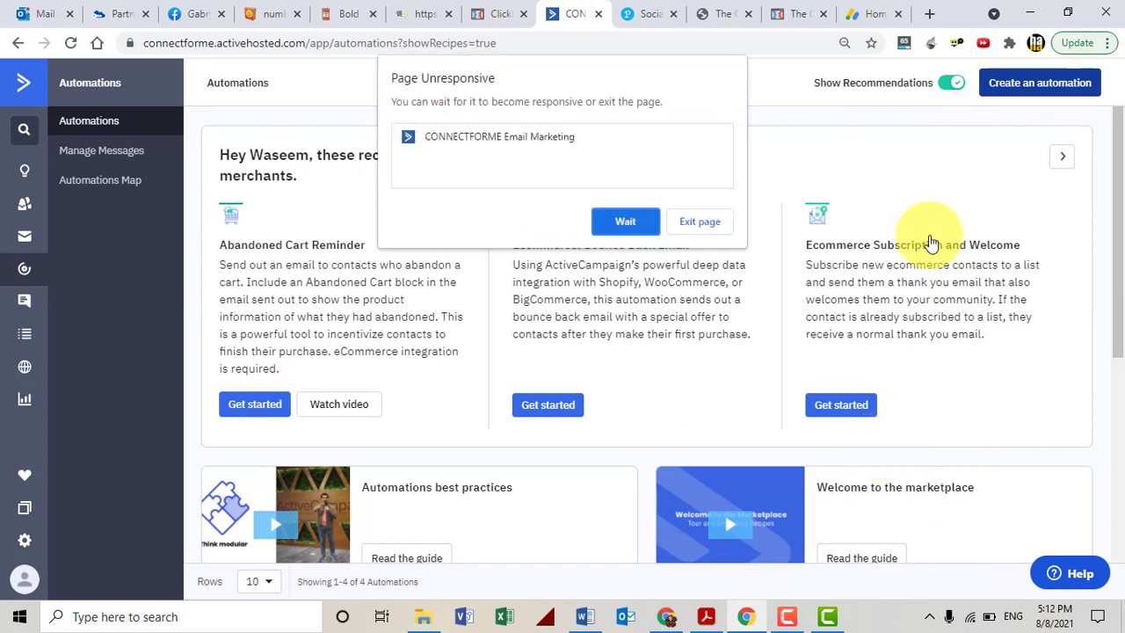
click(619, 215)
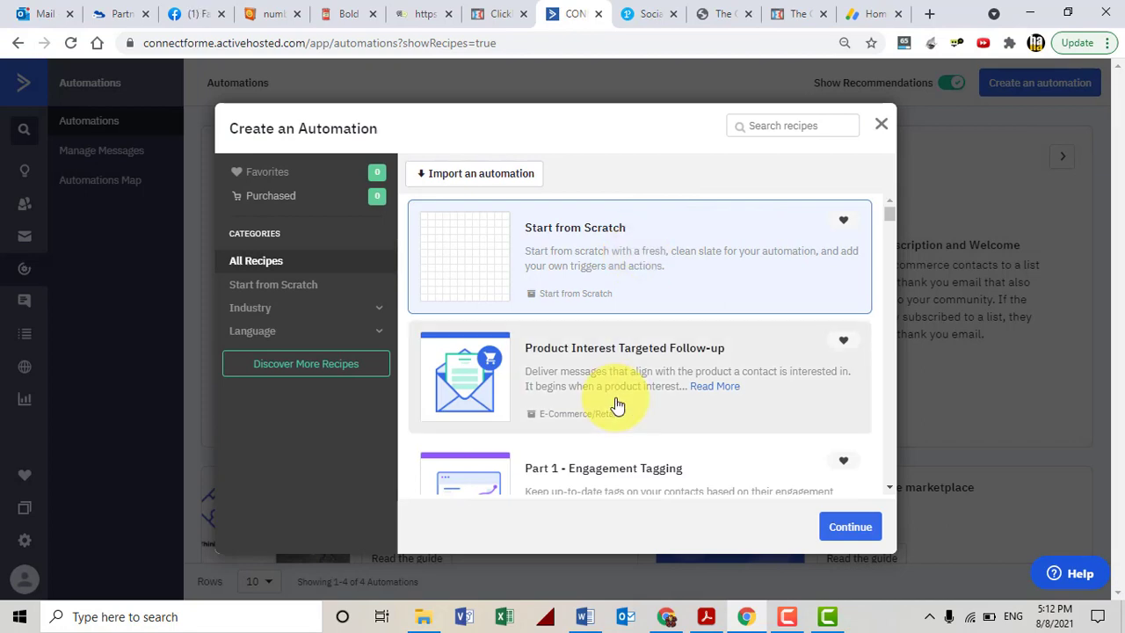
scroll(615, 397, down, 3)
scroll(615, 402, down, 2)
scroll(617, 387, up, 5)
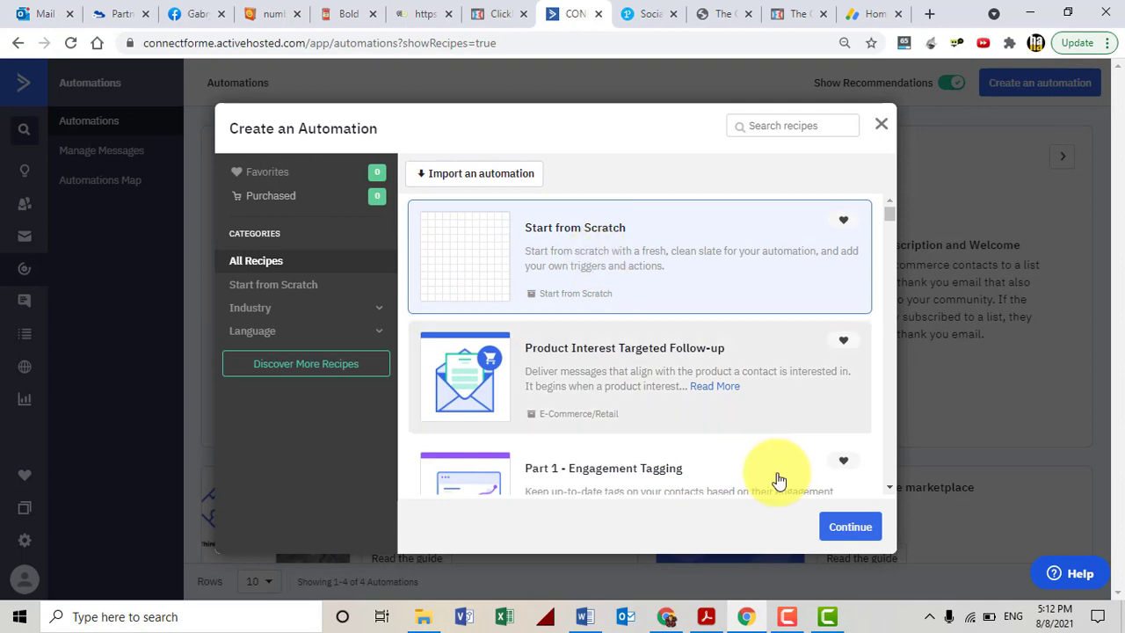
click(848, 532)
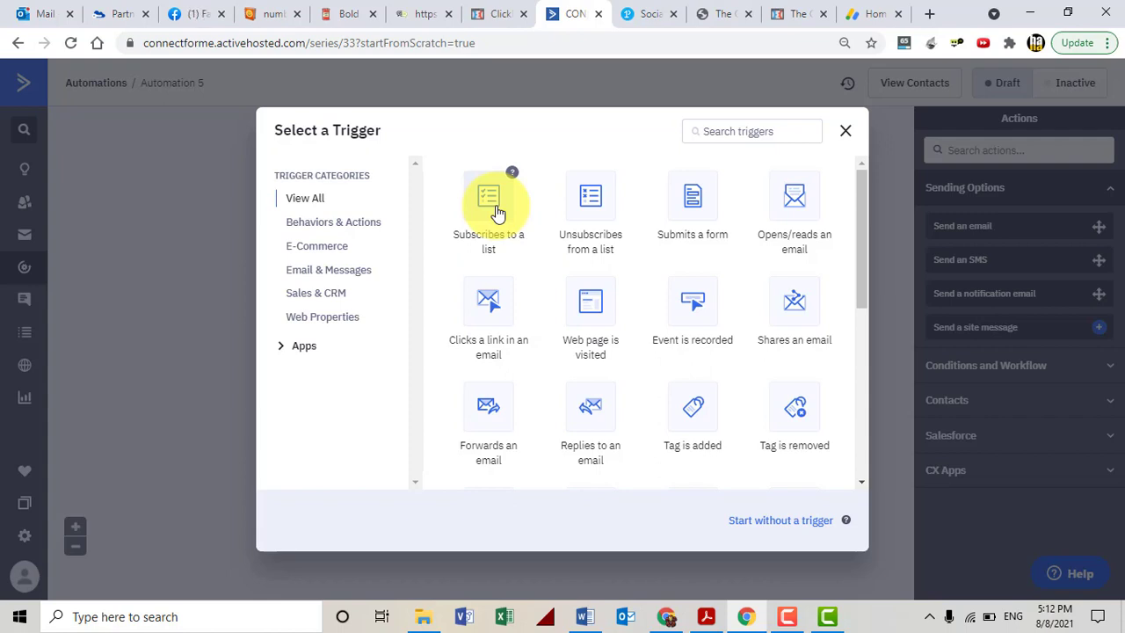
Add a start trigger for contacts who subscribe to the ELMessenger Basic list, running once
click(498, 212)
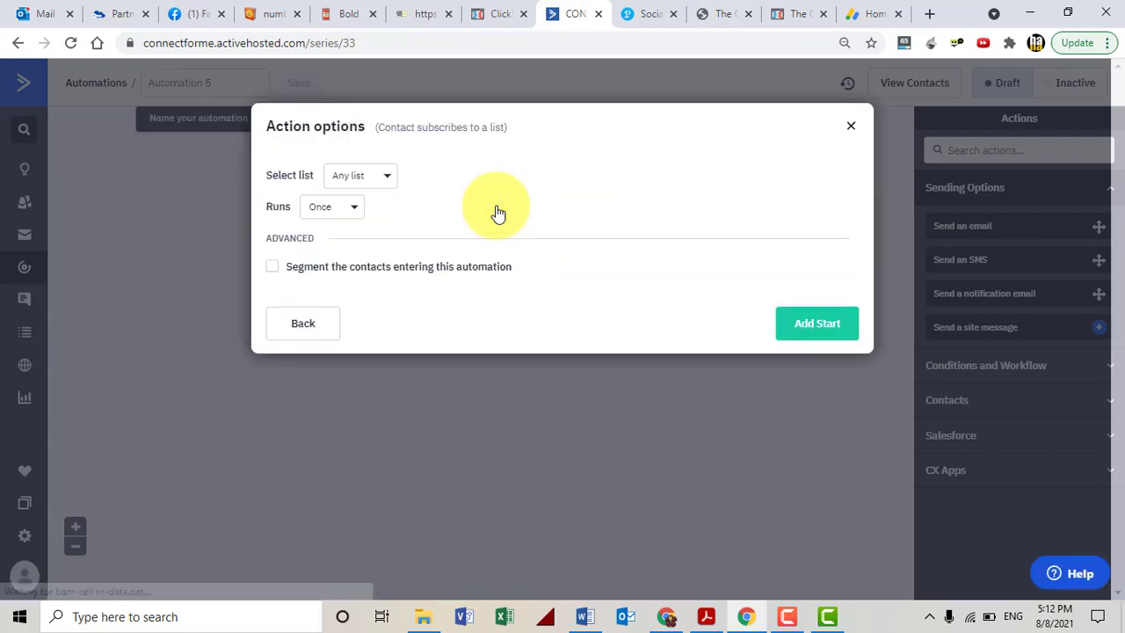
click(390, 179)
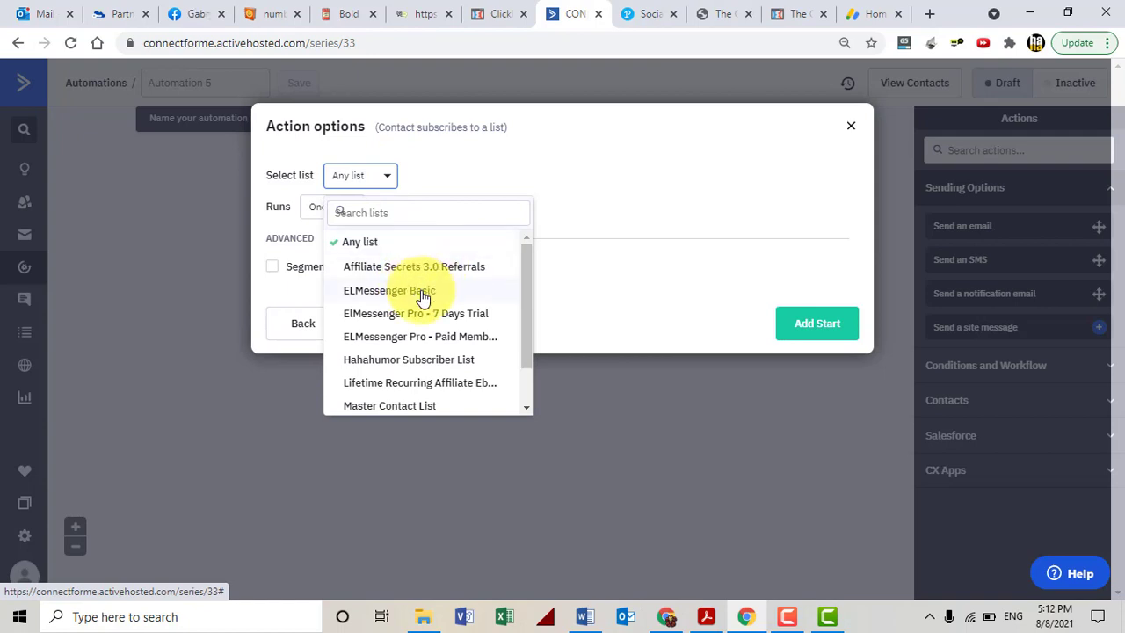
click(423, 295)
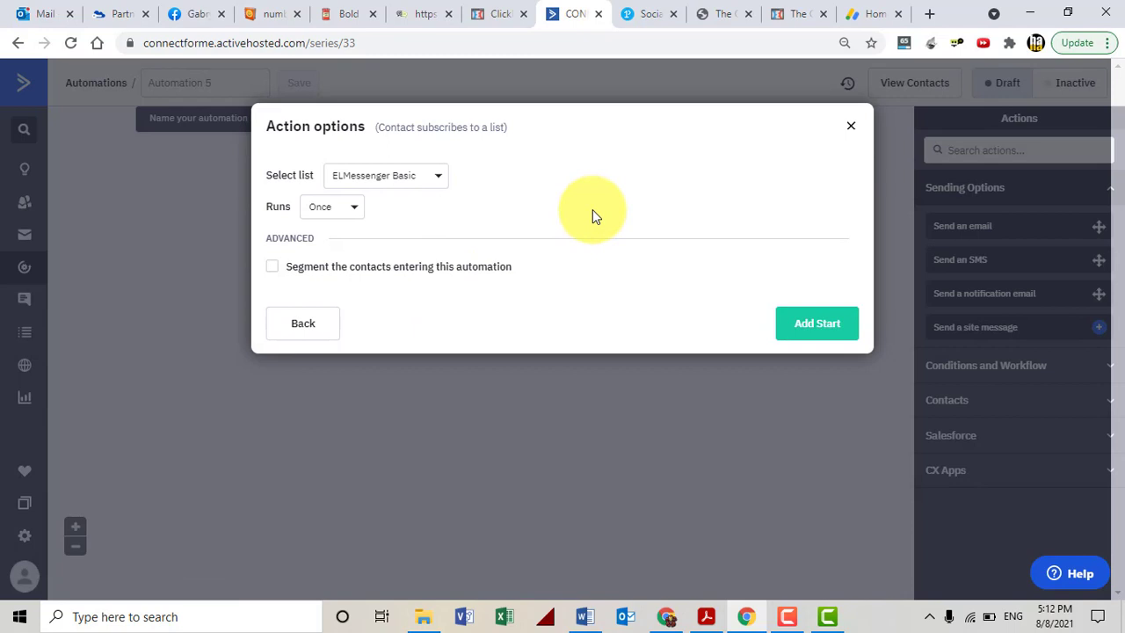
click(809, 339)
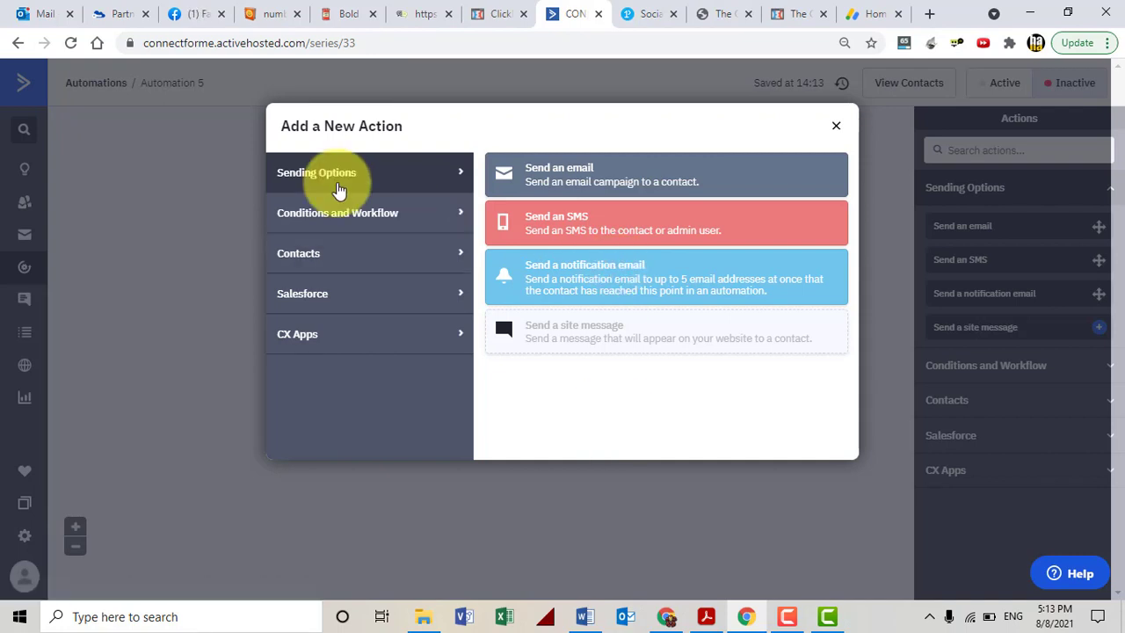
click(332, 211)
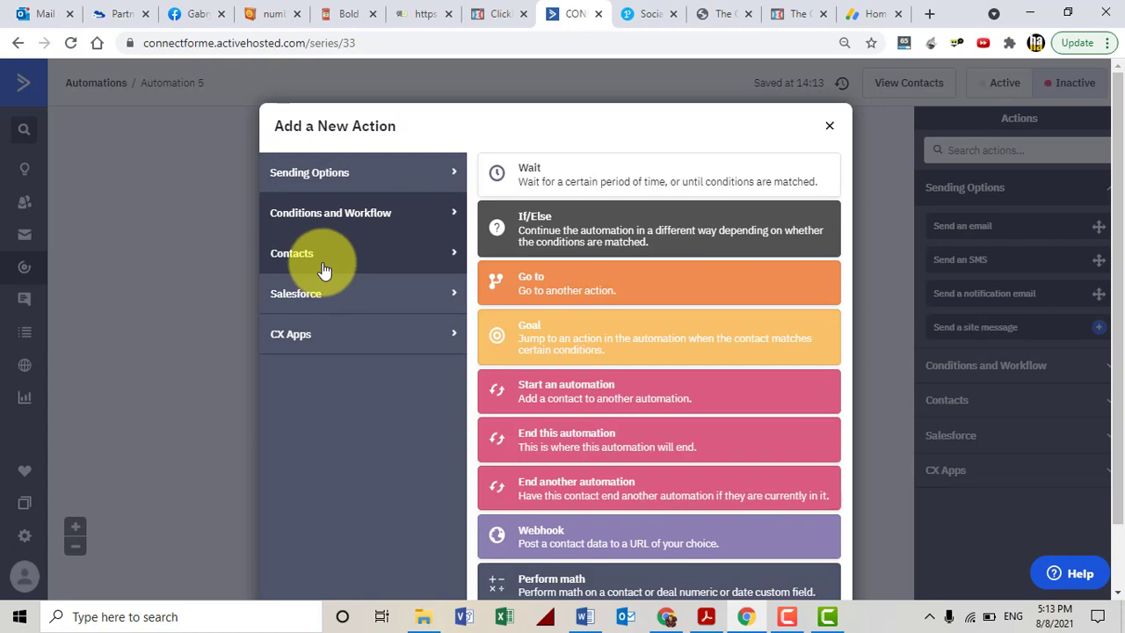
click(321, 269)
click(324, 294)
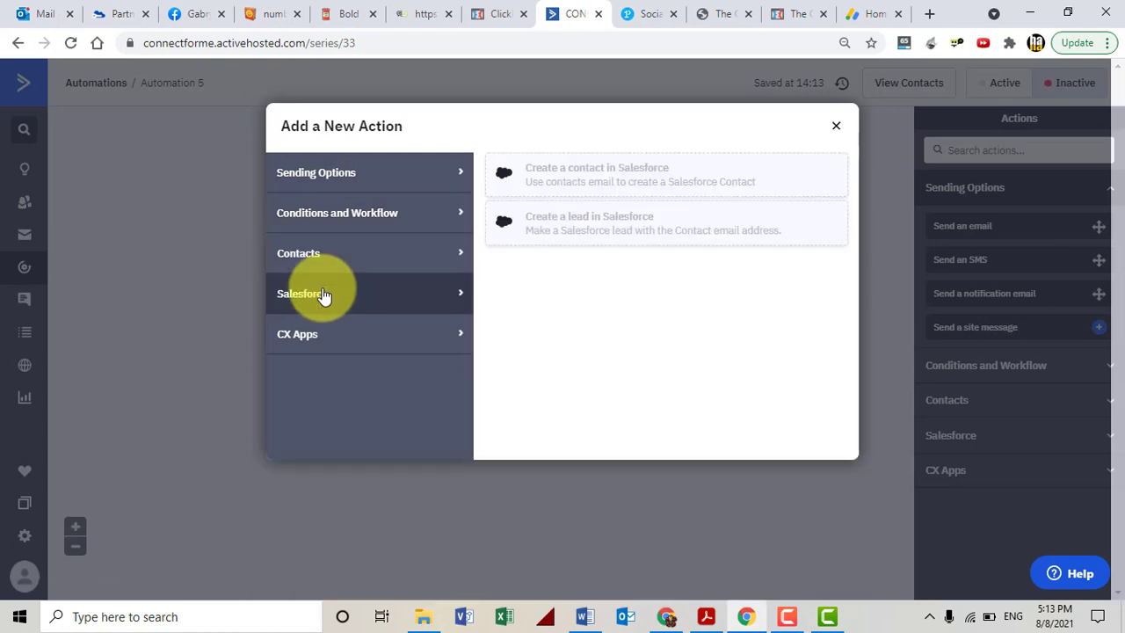
click(349, 189)
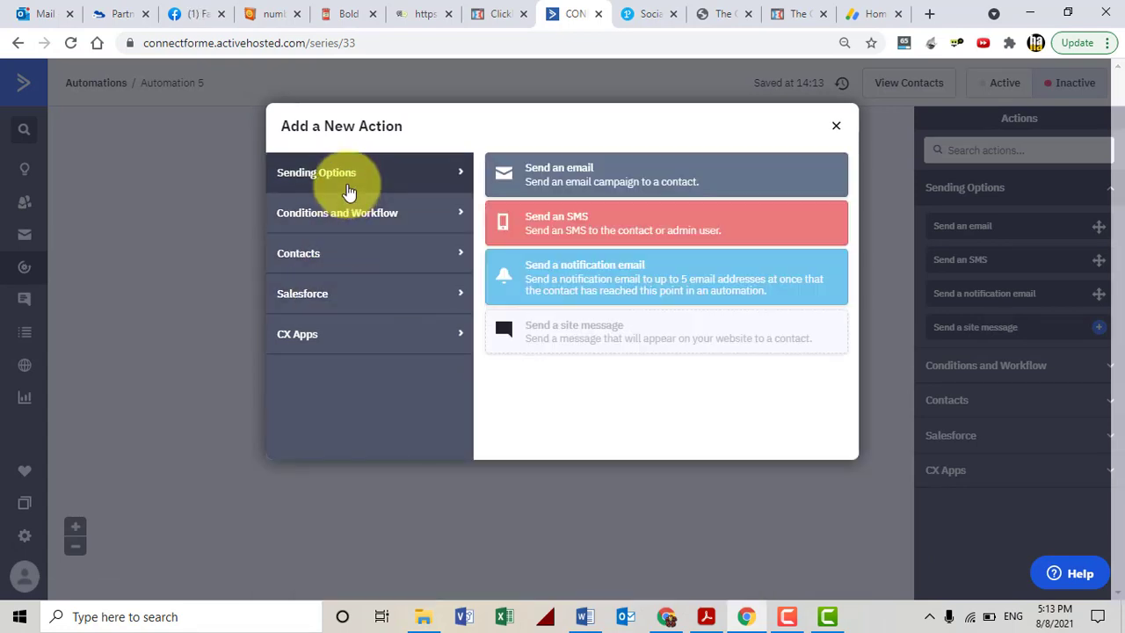
Add a send-email action with a new email named "Email 1", saving it as a draft without designing it
click(598, 184)
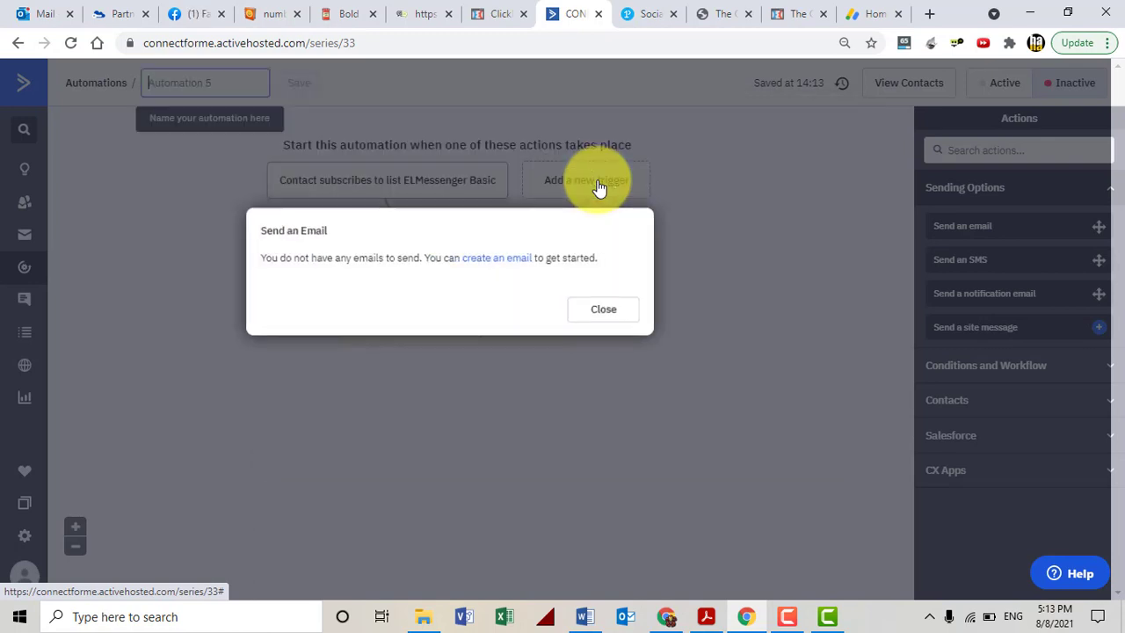
click(497, 258)
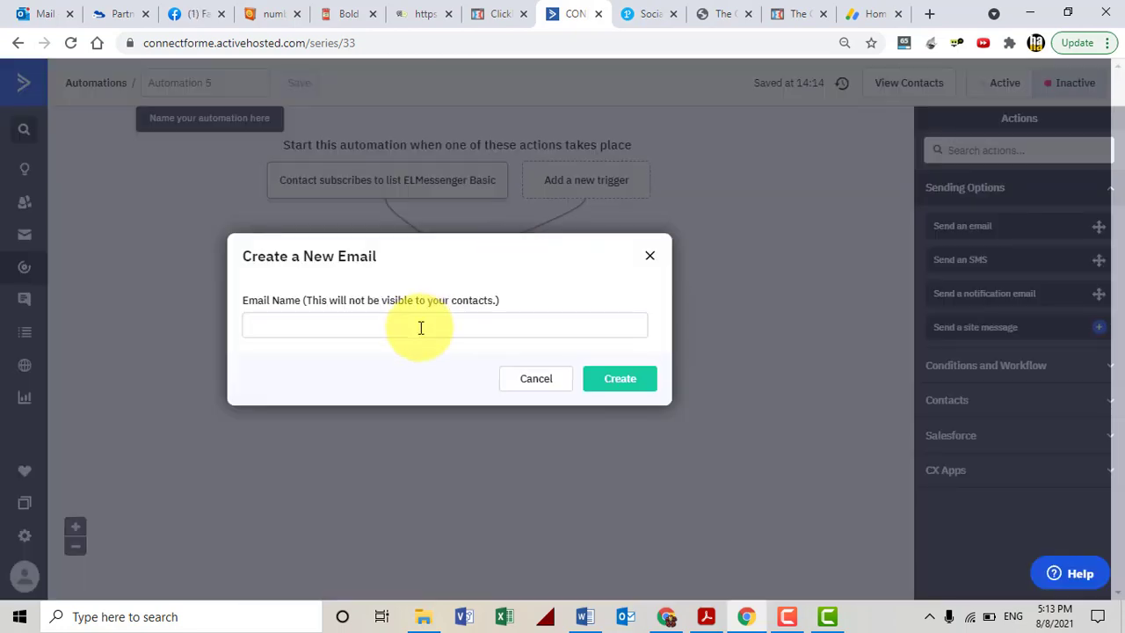
click(421, 327)
text(E)
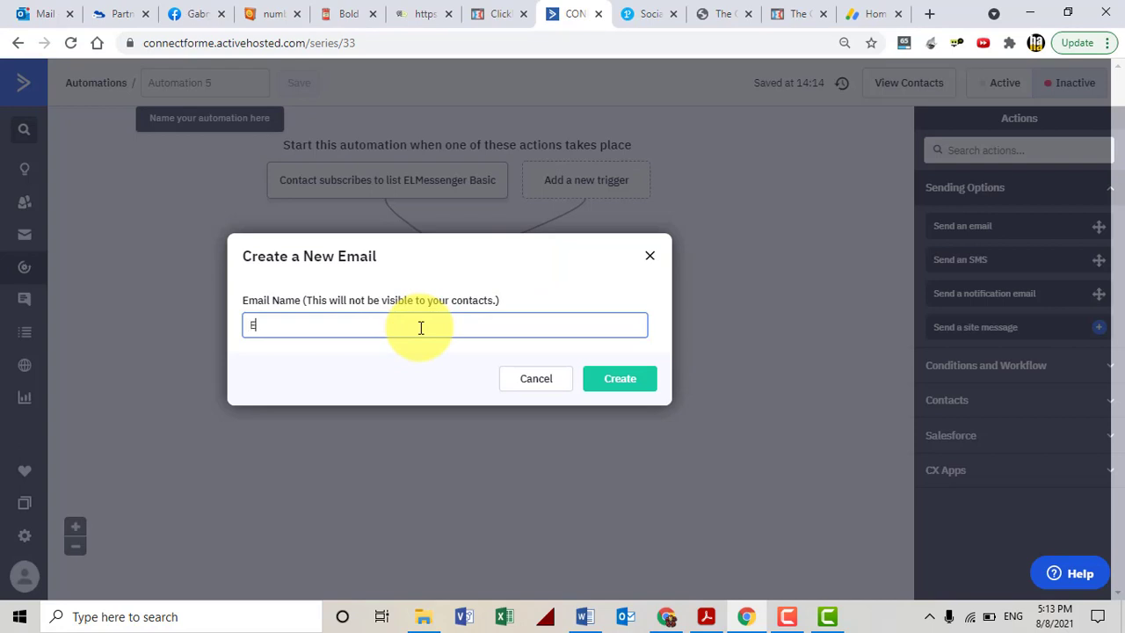
text(mail 1)
click(602, 384)
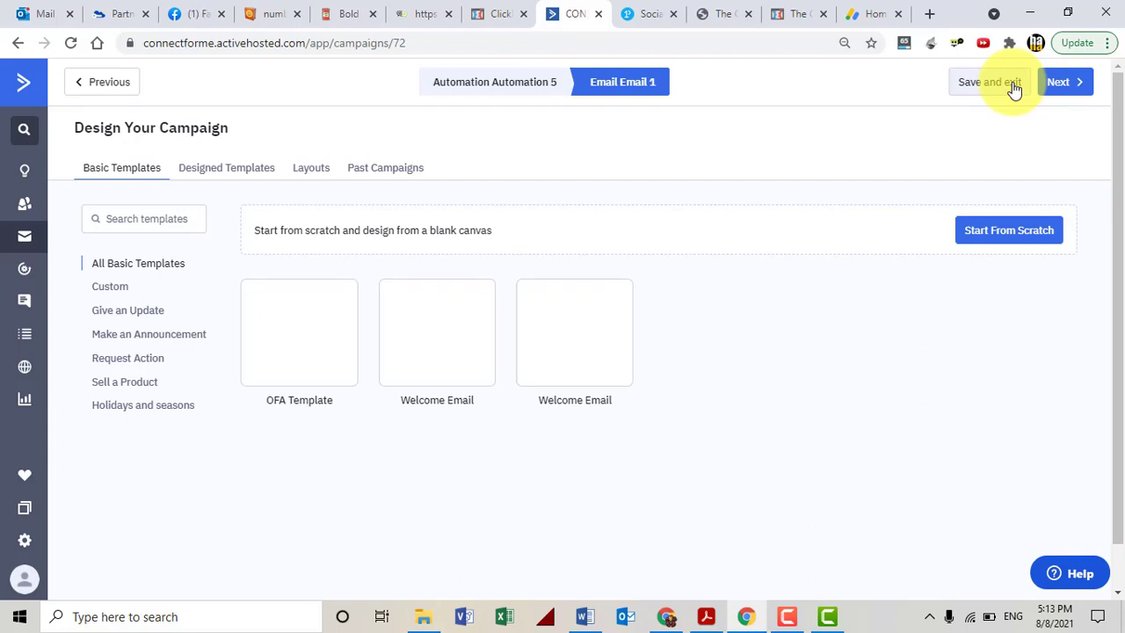
click(1013, 84)
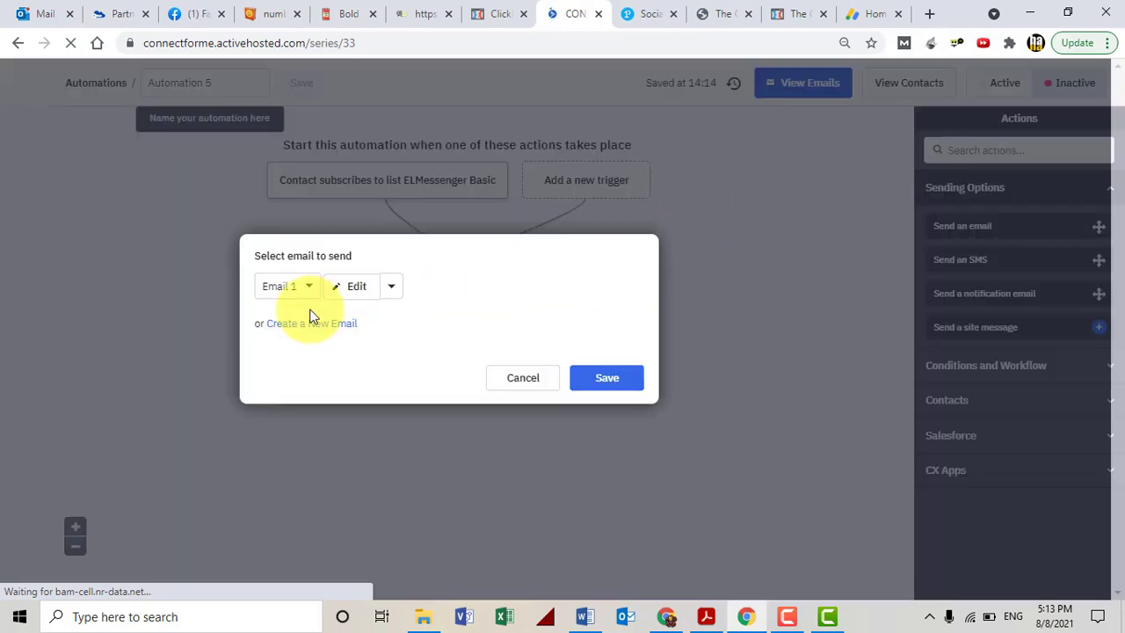
click(618, 380)
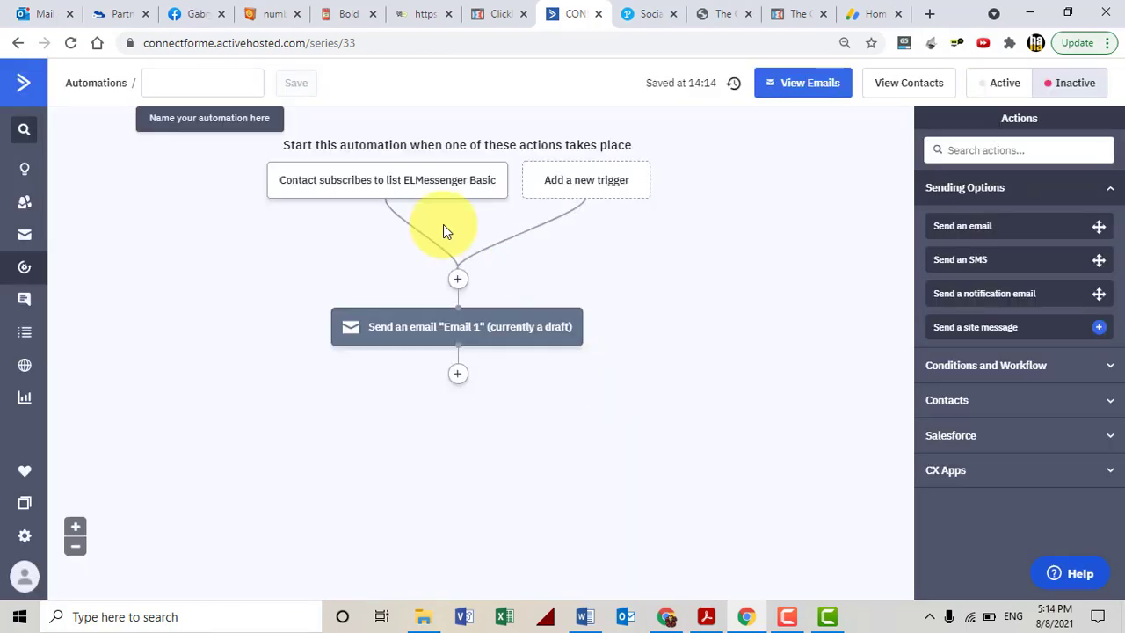
Add a wait condition of 1 day after the "Email 1" action
mouse_move(401, 196)
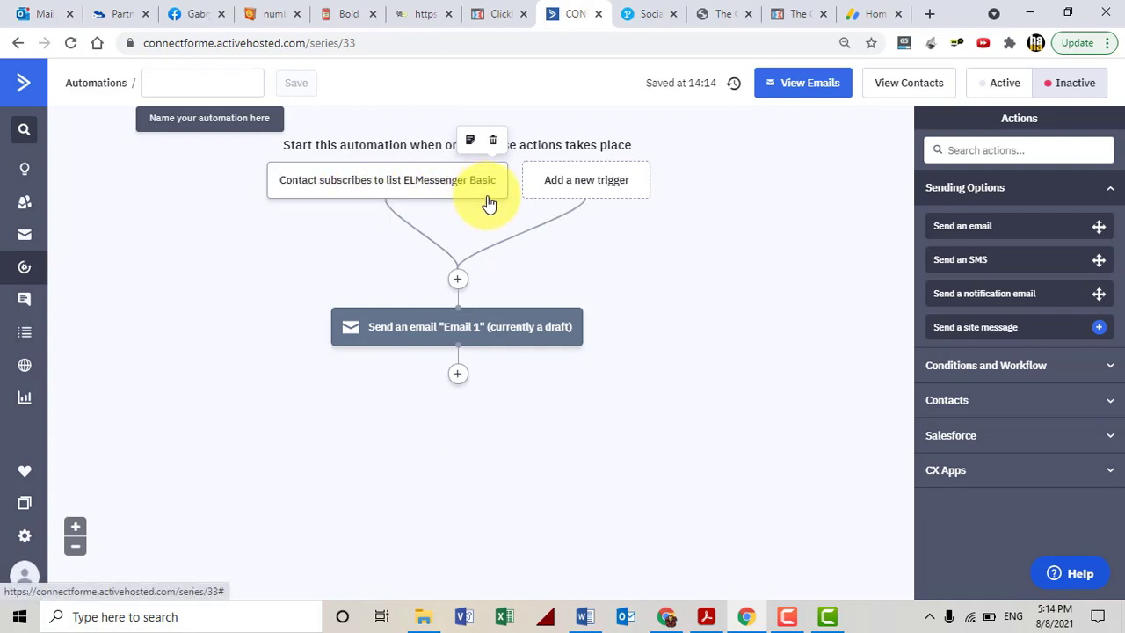
mouse_move(454, 319)
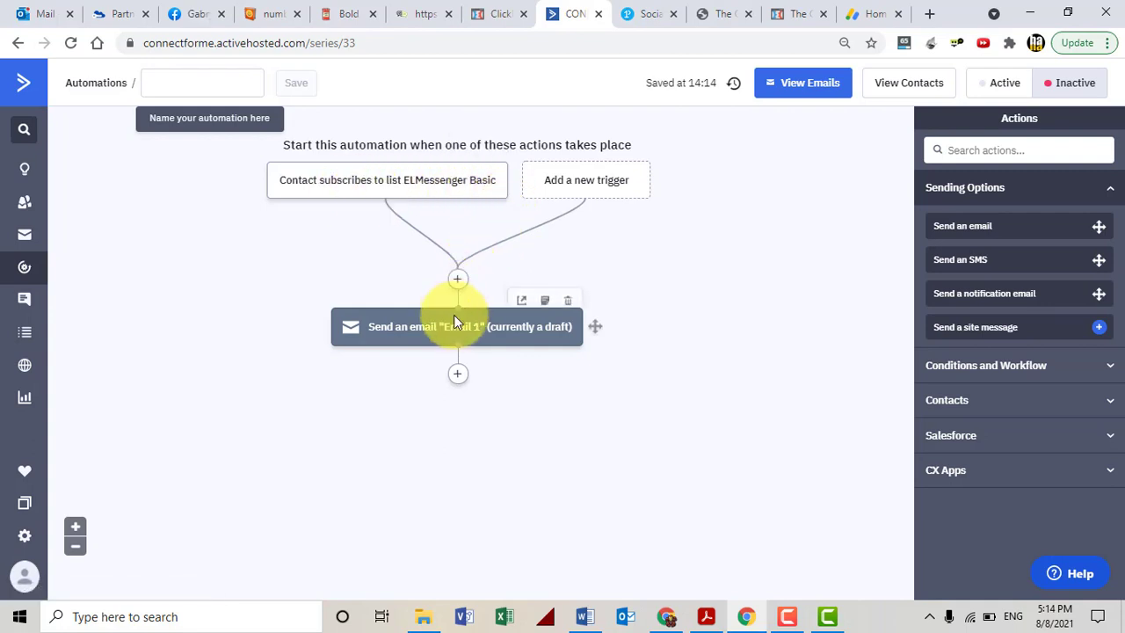
click(457, 375)
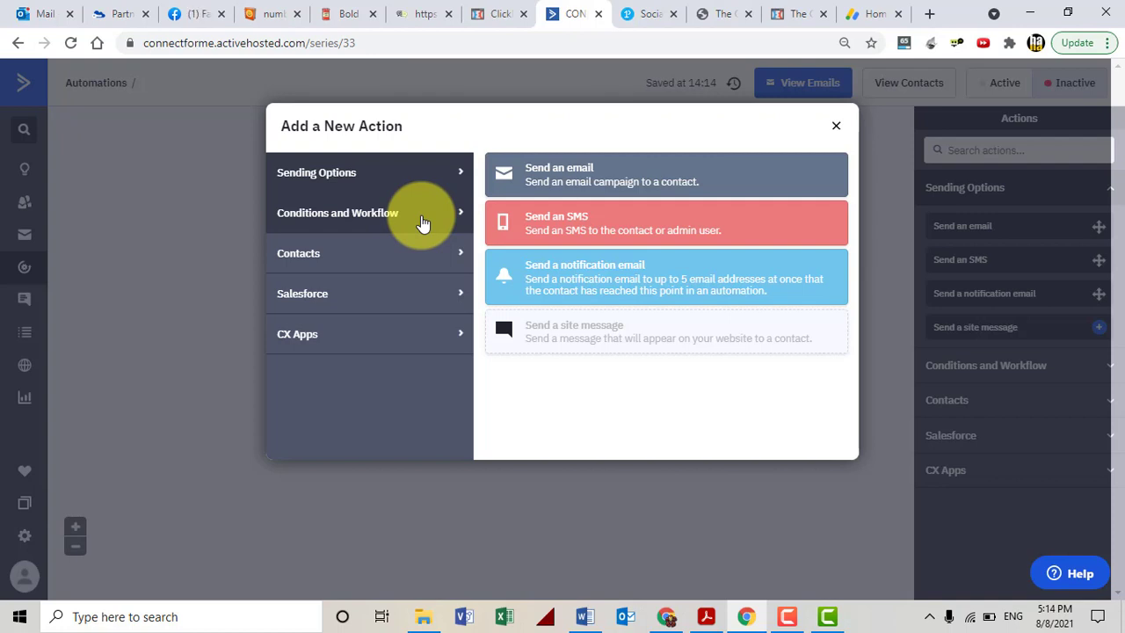
click(422, 223)
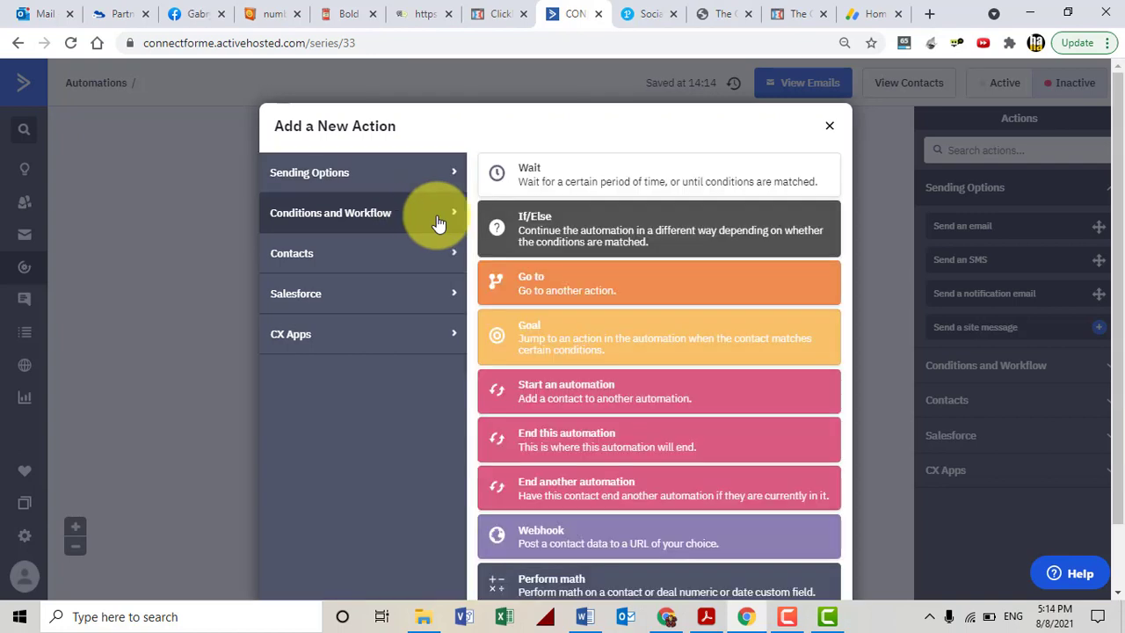
click(619, 189)
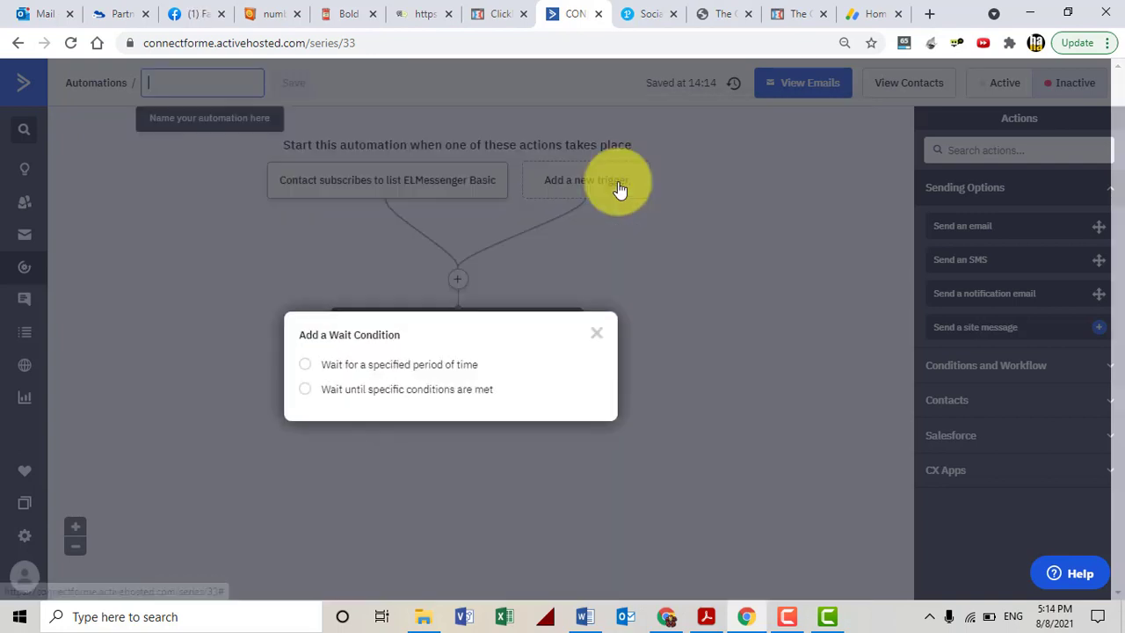
click(384, 371)
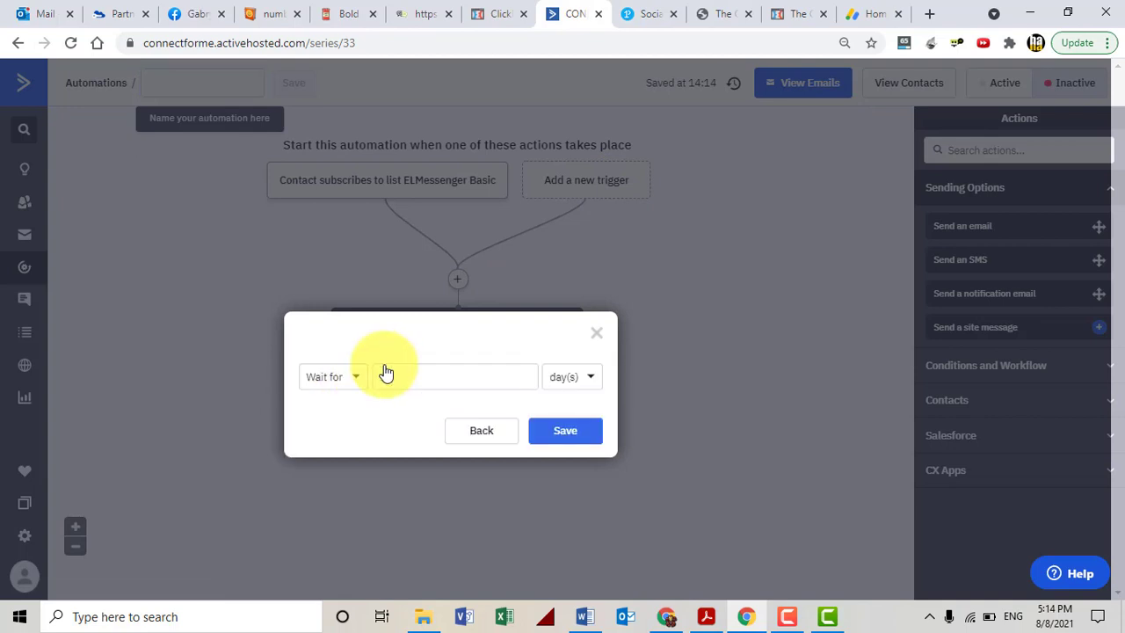
click(466, 378)
click(565, 380)
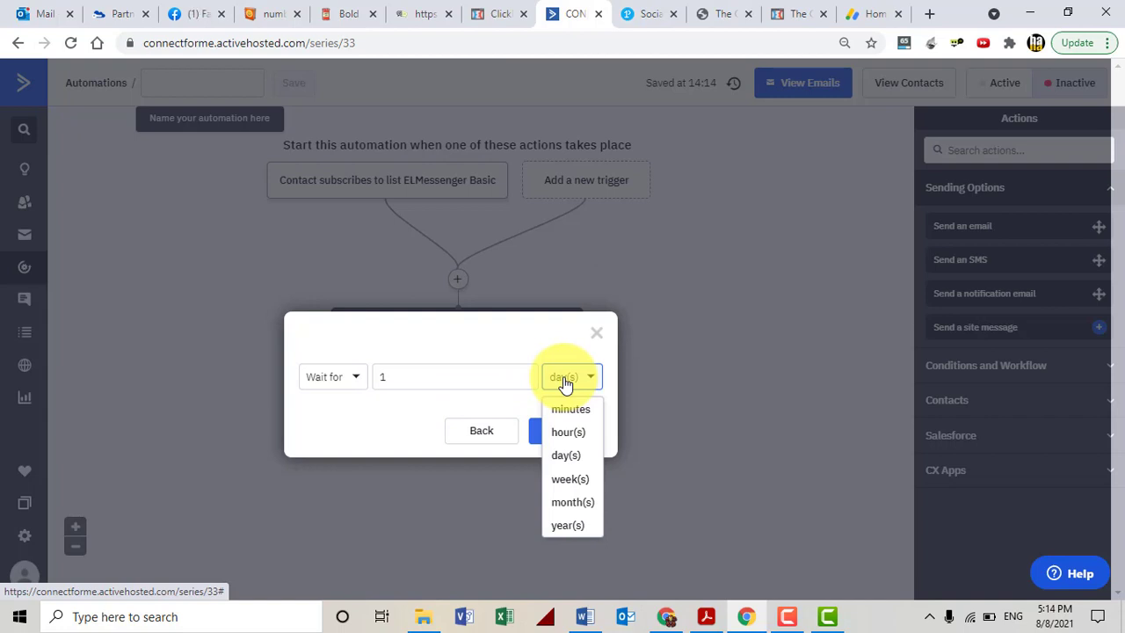
click(565, 381)
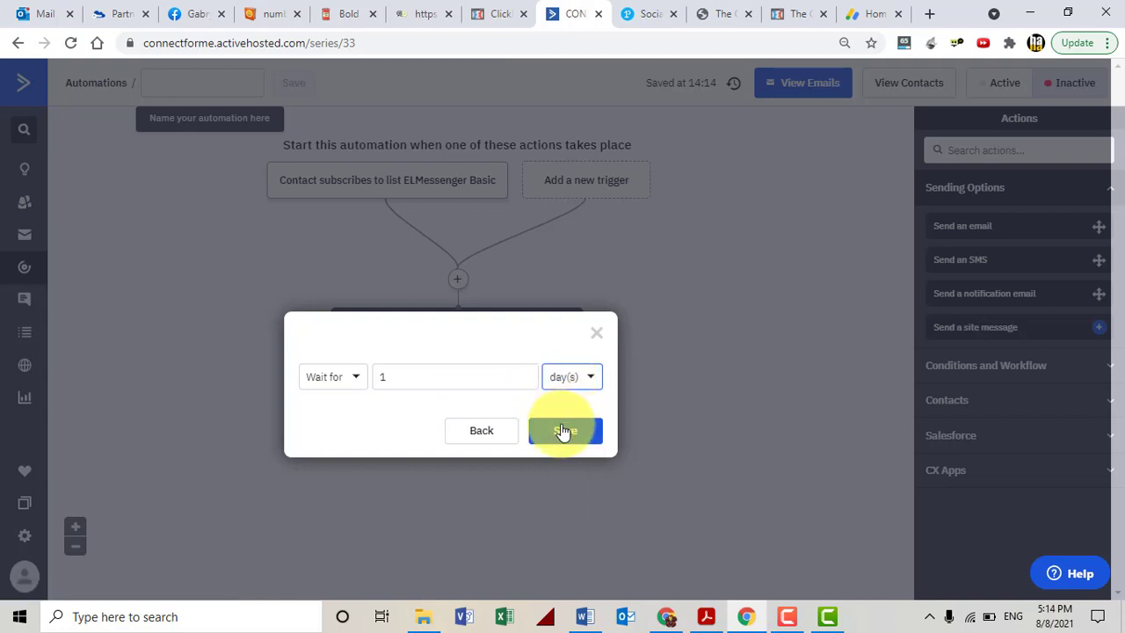
click(563, 430)
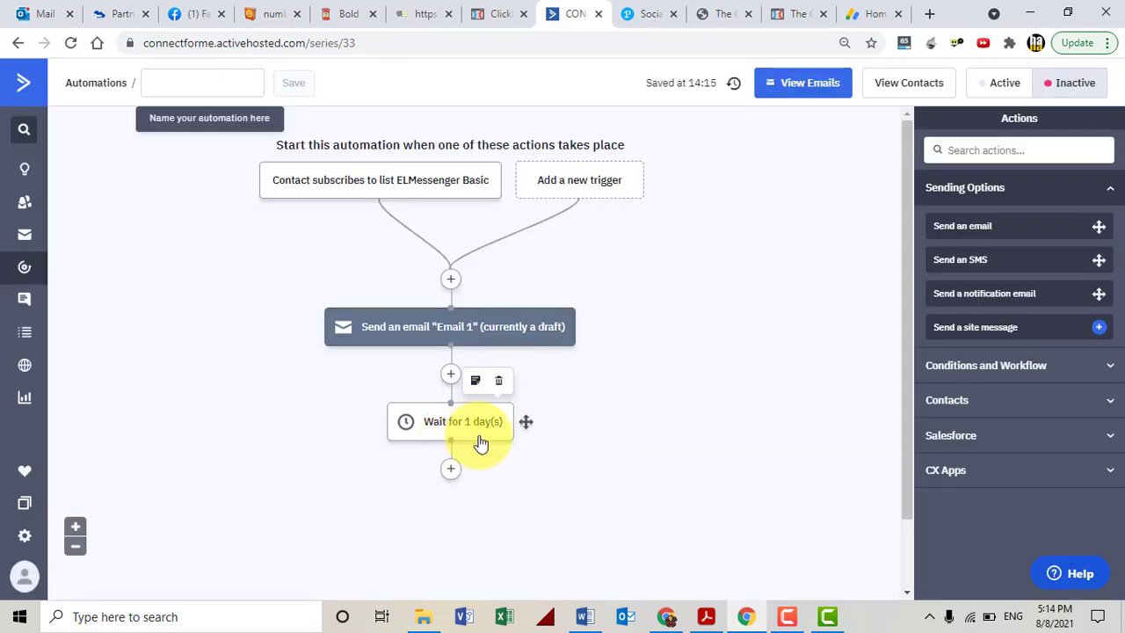
Add a send-email action after the 1-day wait with a new email named "Email 2", saving it as a draft without designing it
scroll(637, 460, down, 1)
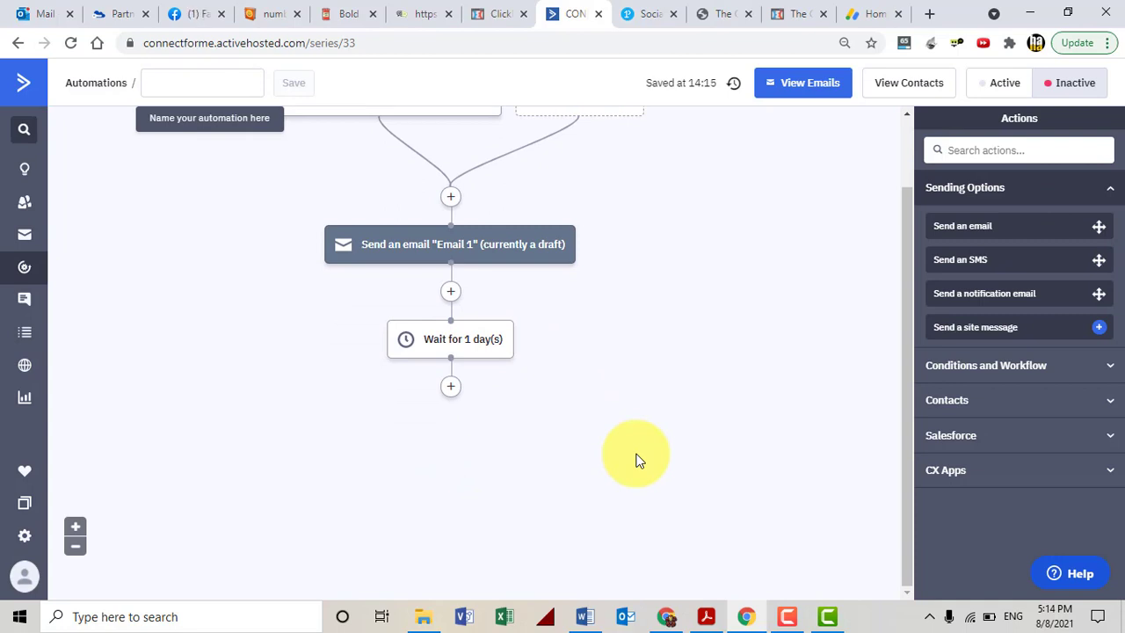
click(451, 388)
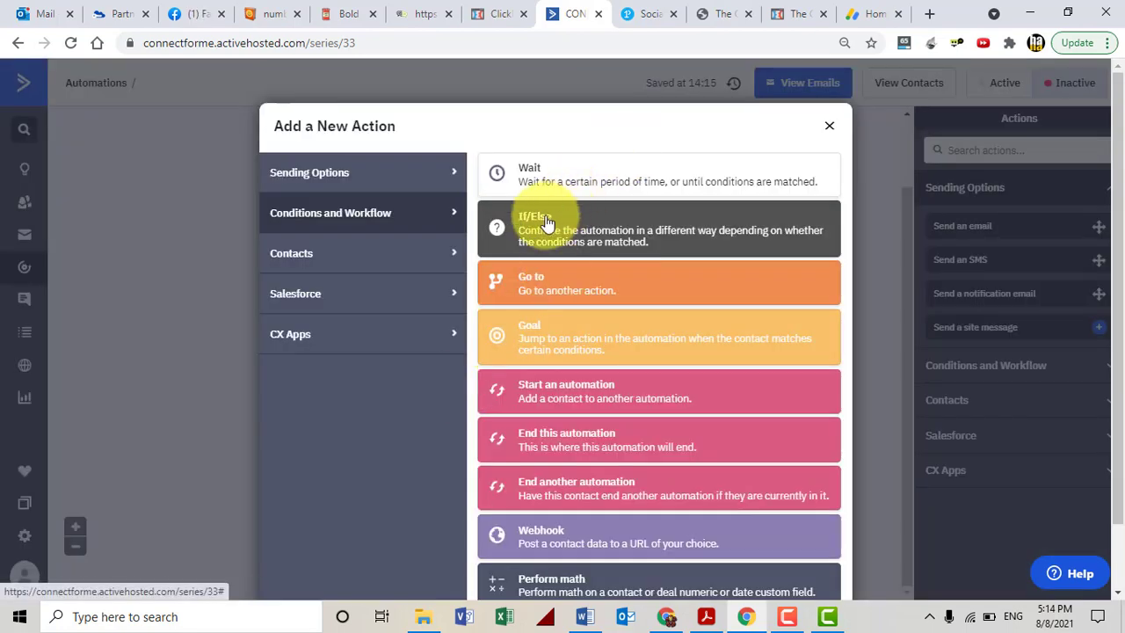
click(354, 183)
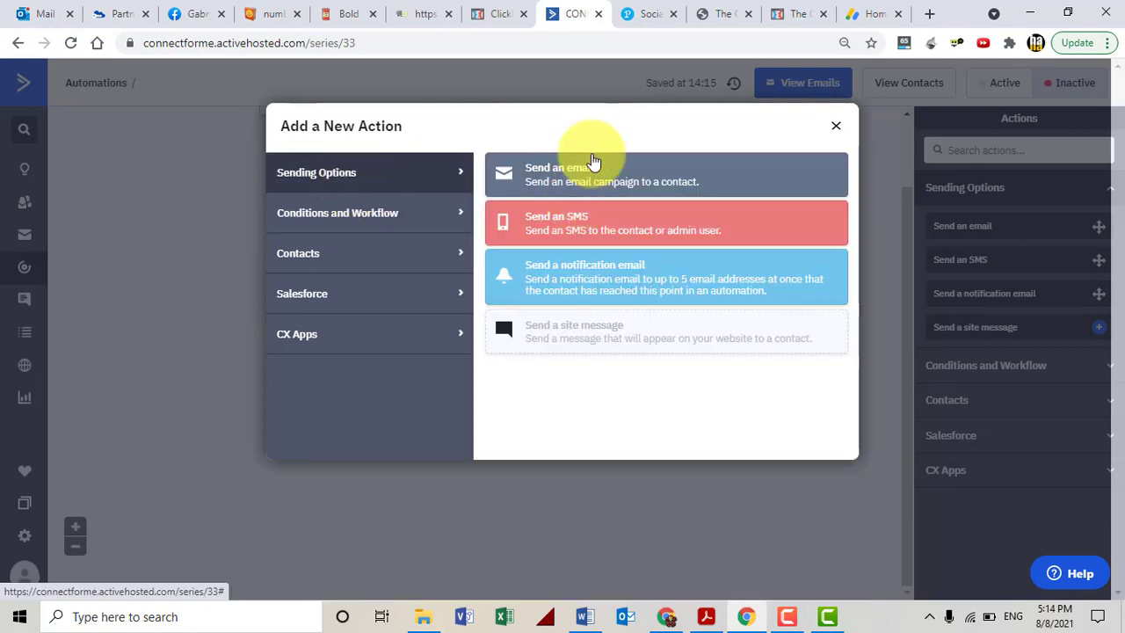
click(584, 171)
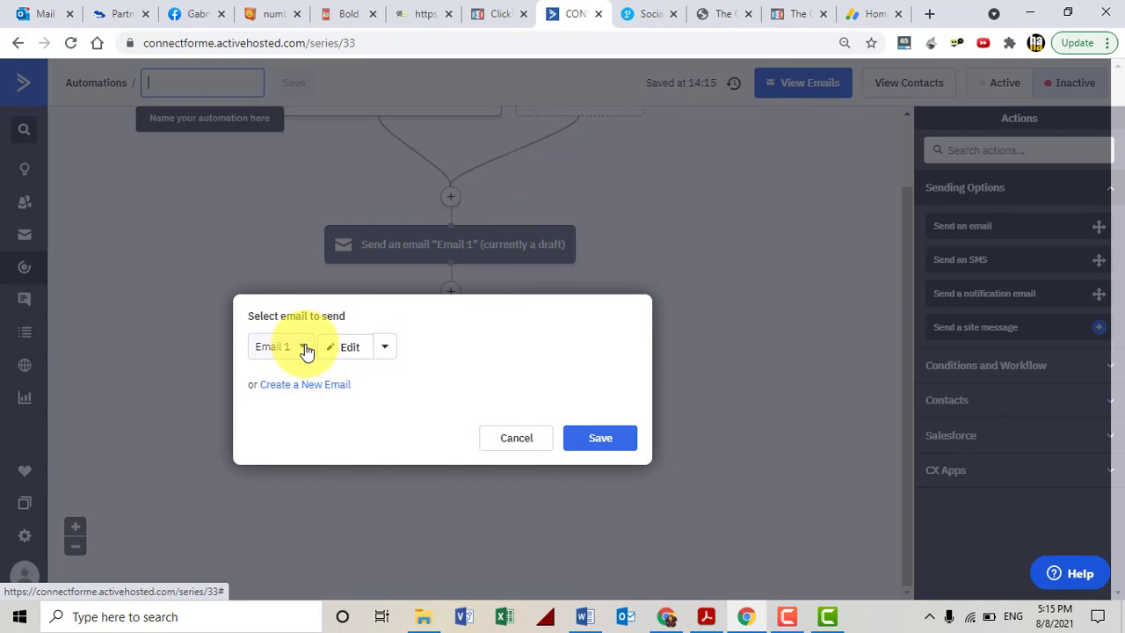
click(305, 384)
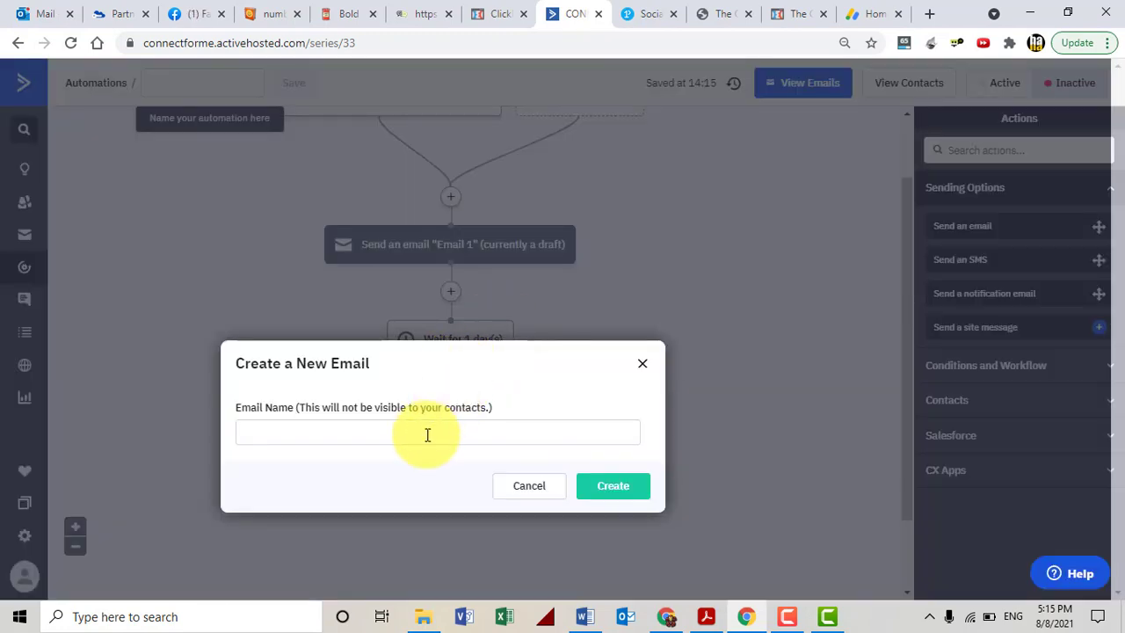
click(427, 434)
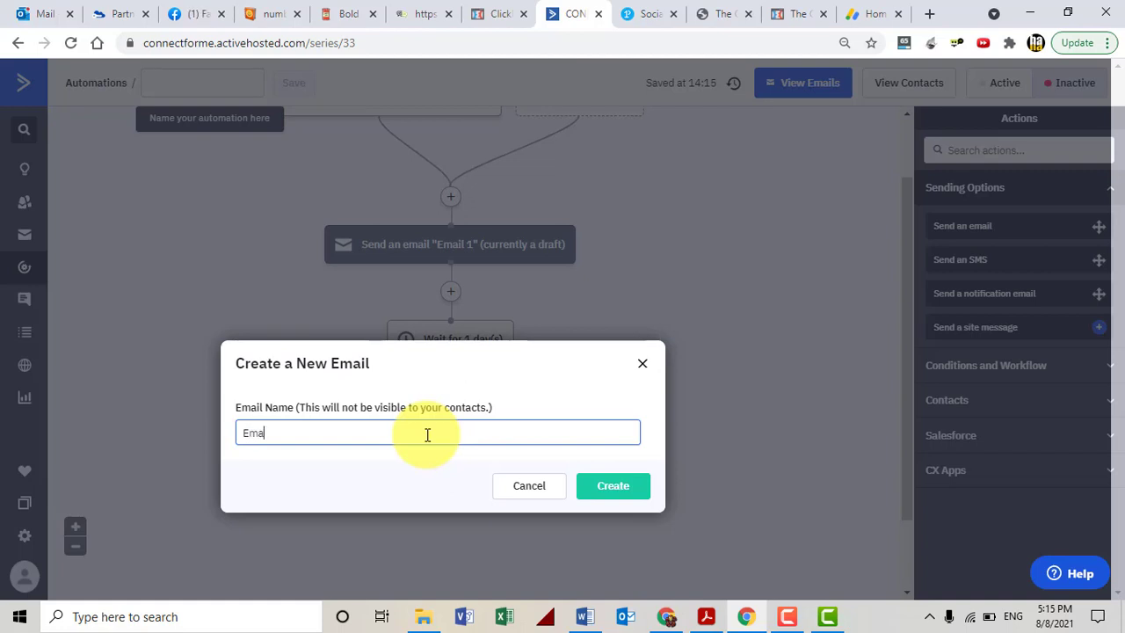
click(632, 505)
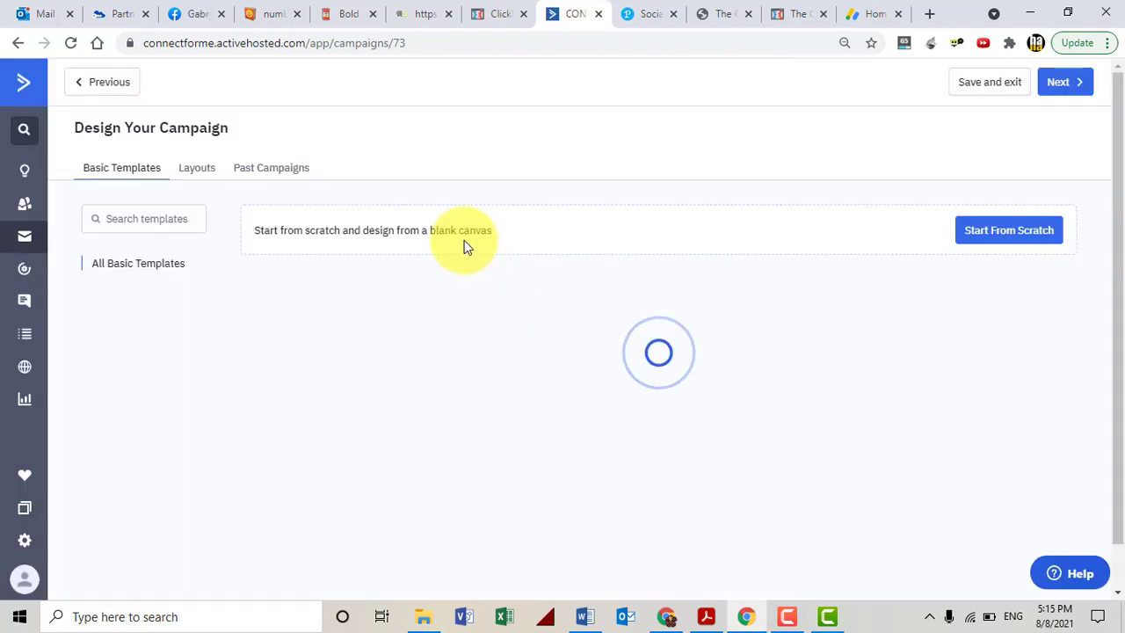
mouse_move(434, 330)
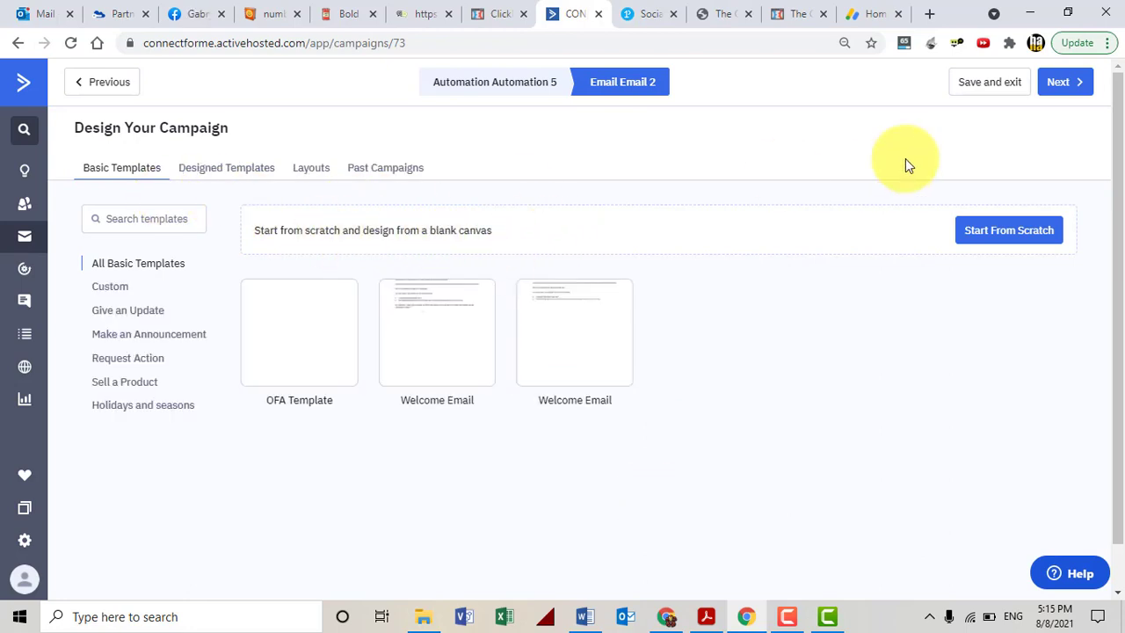
click(1002, 88)
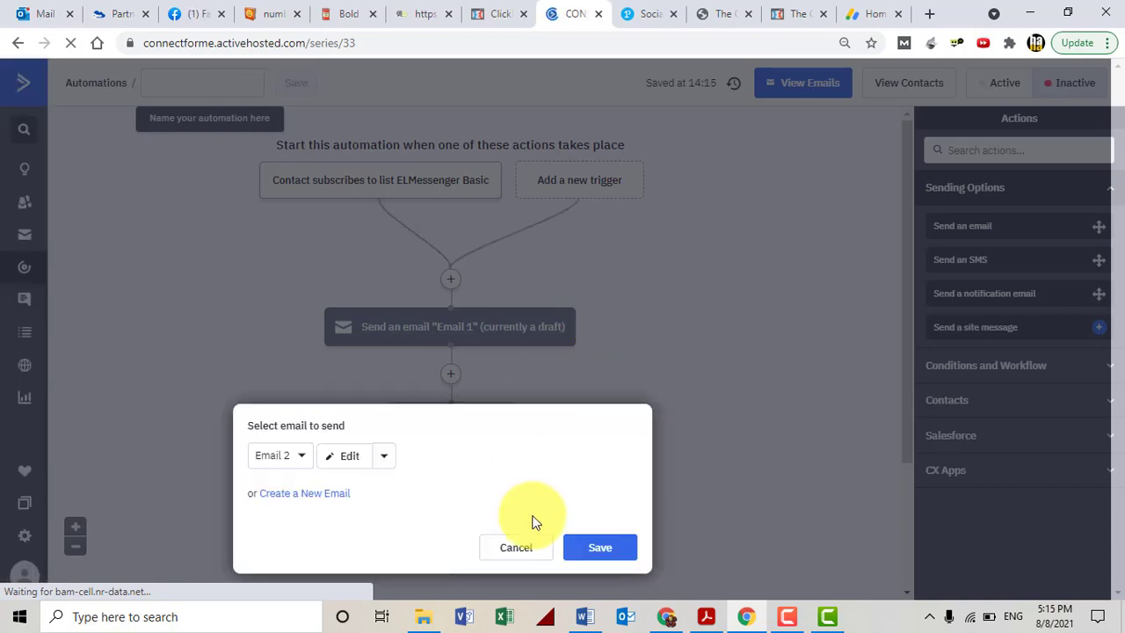
click(570, 543)
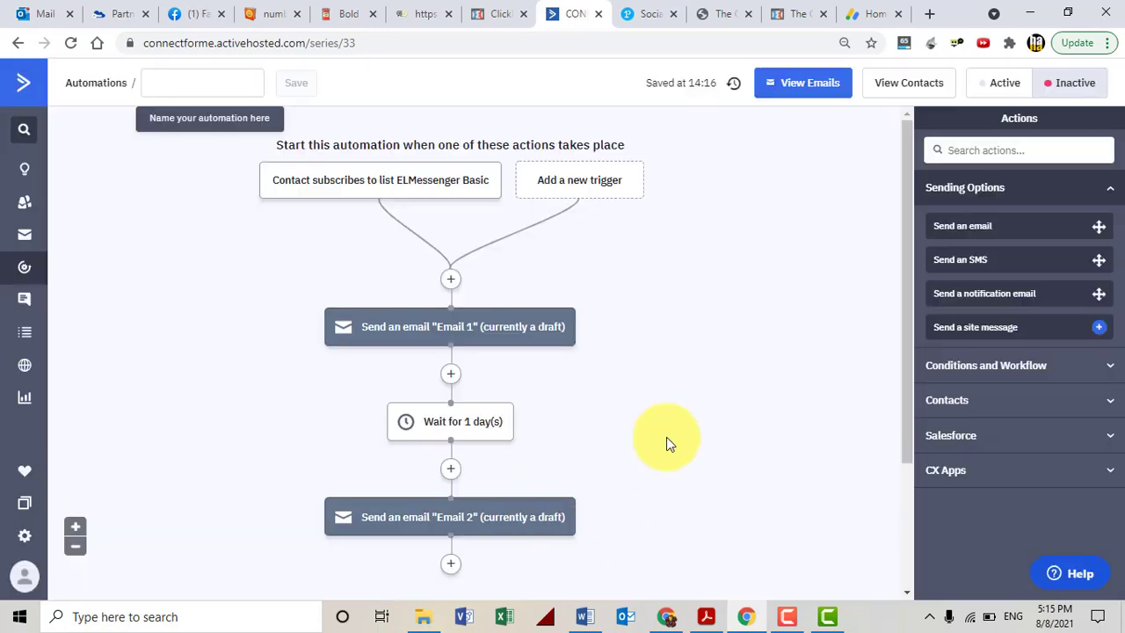
Add an If/Else condition after the "Email 2" action that checks whether the contact has opened Email 2
scroll(666, 436, down, 2)
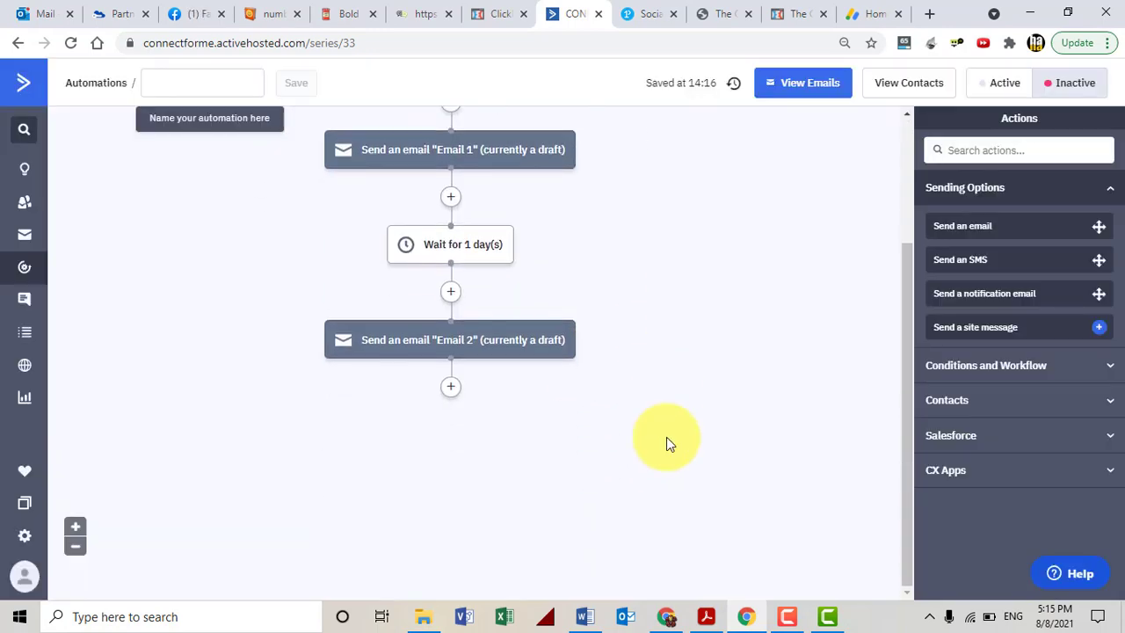
click(451, 392)
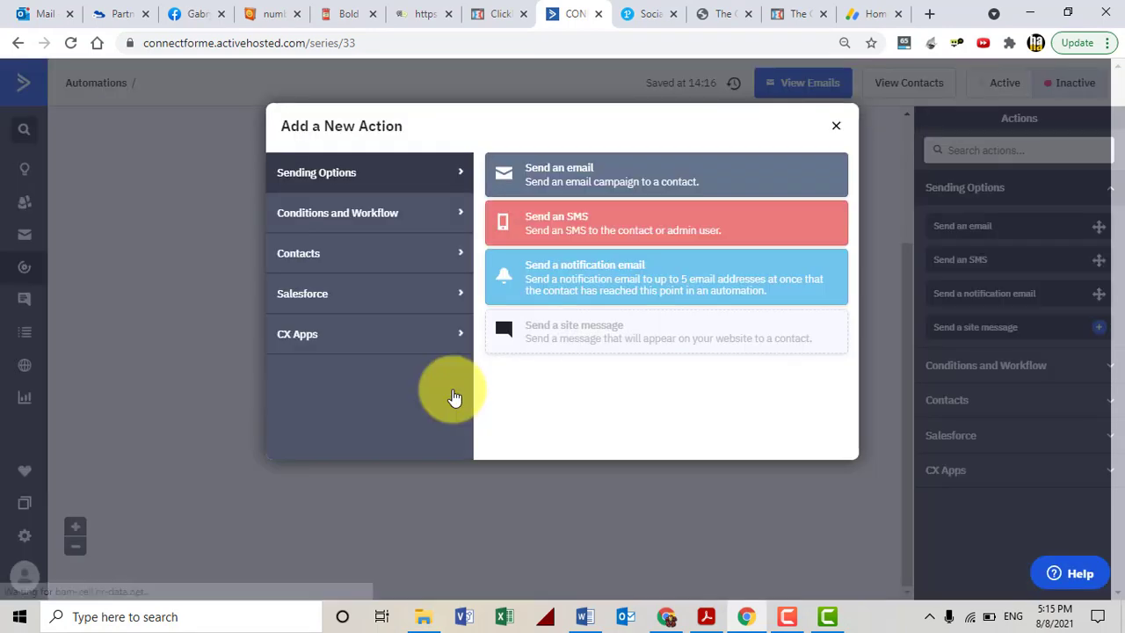
click(383, 222)
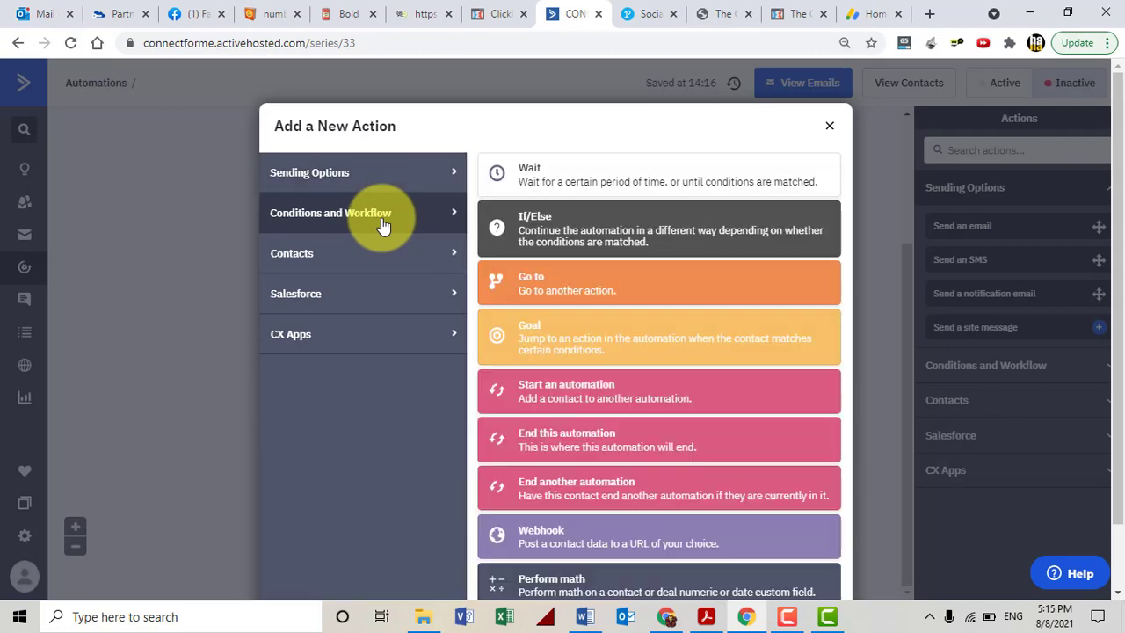
click(603, 238)
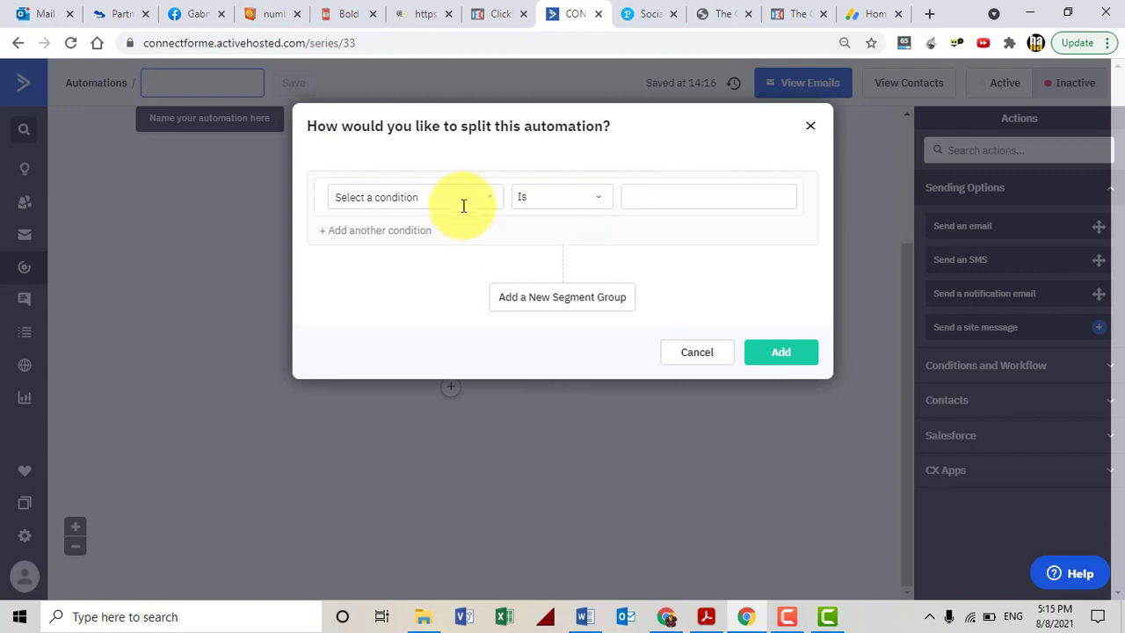
click(464, 203)
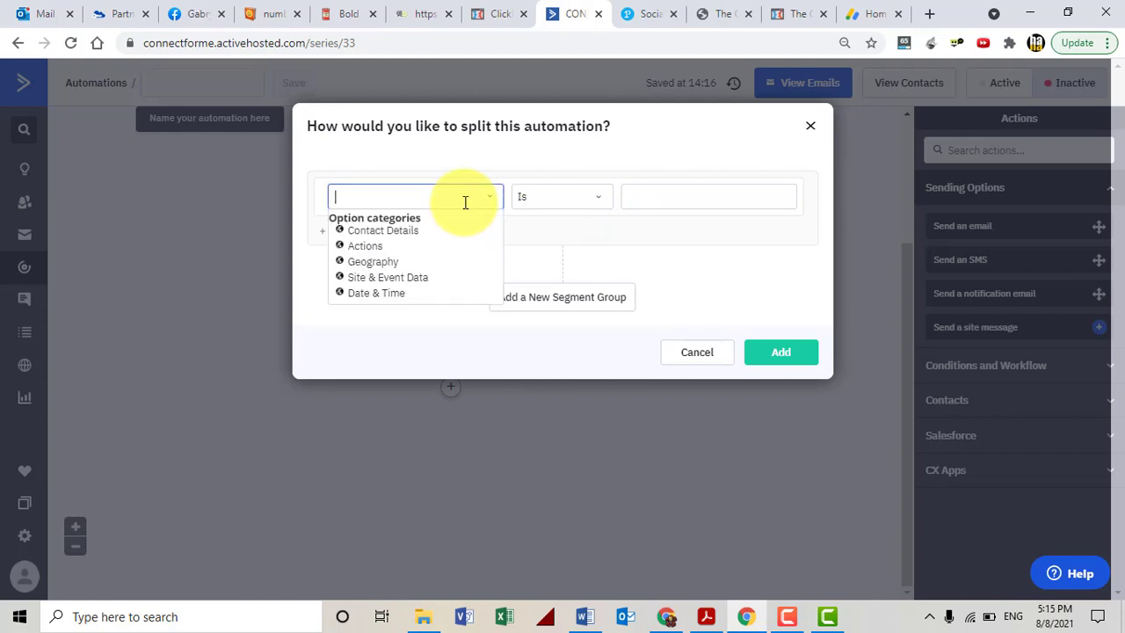
click(365, 247)
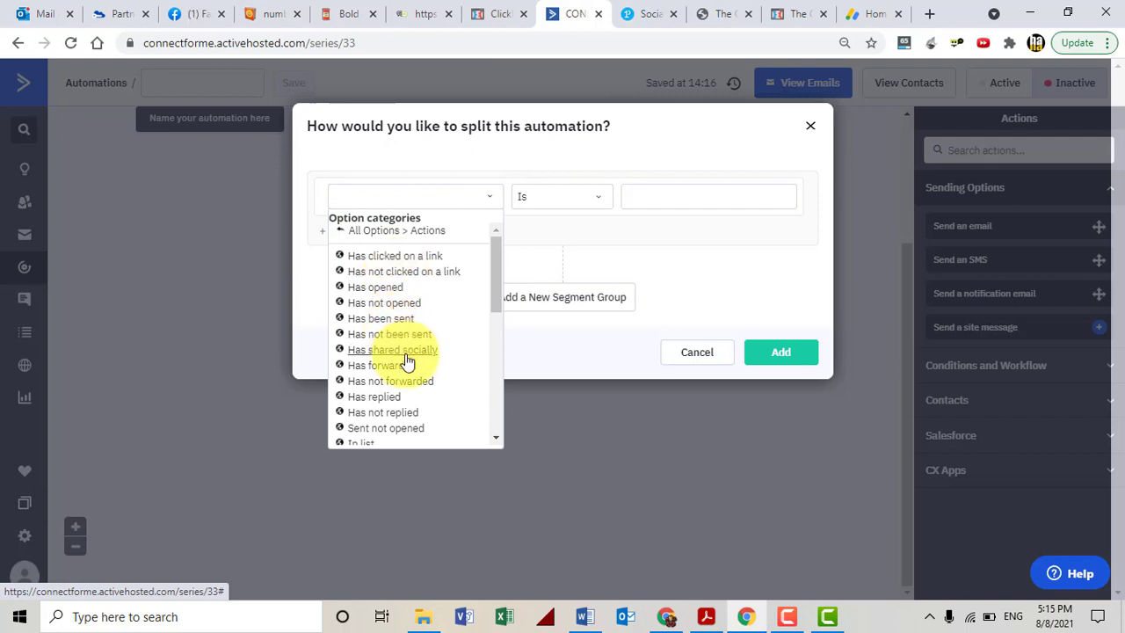
click(383, 293)
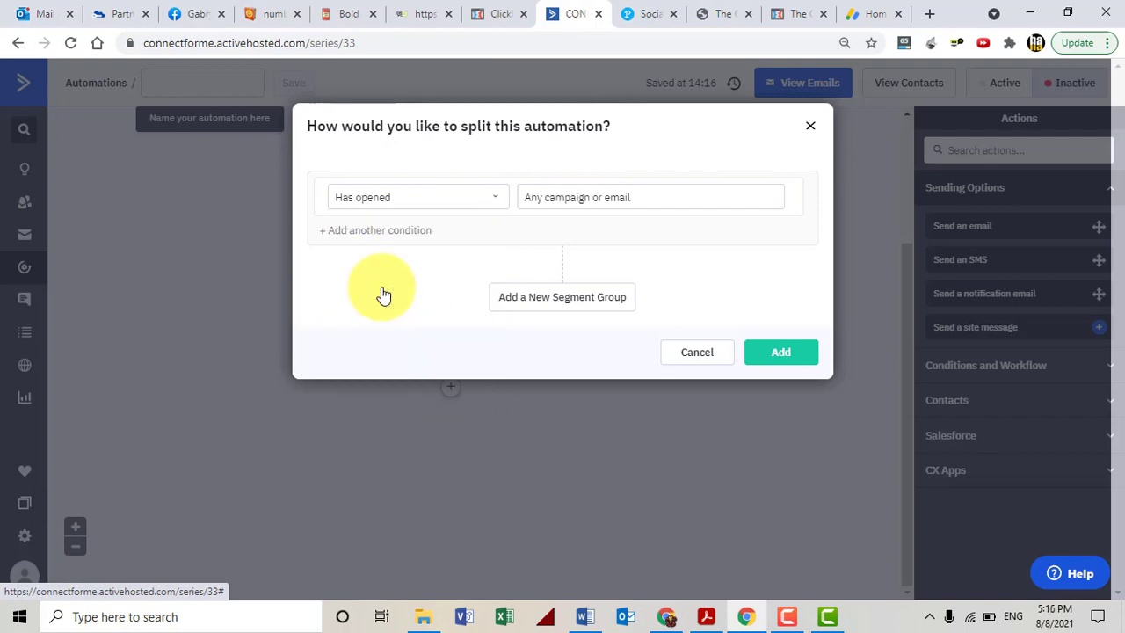
click(597, 203)
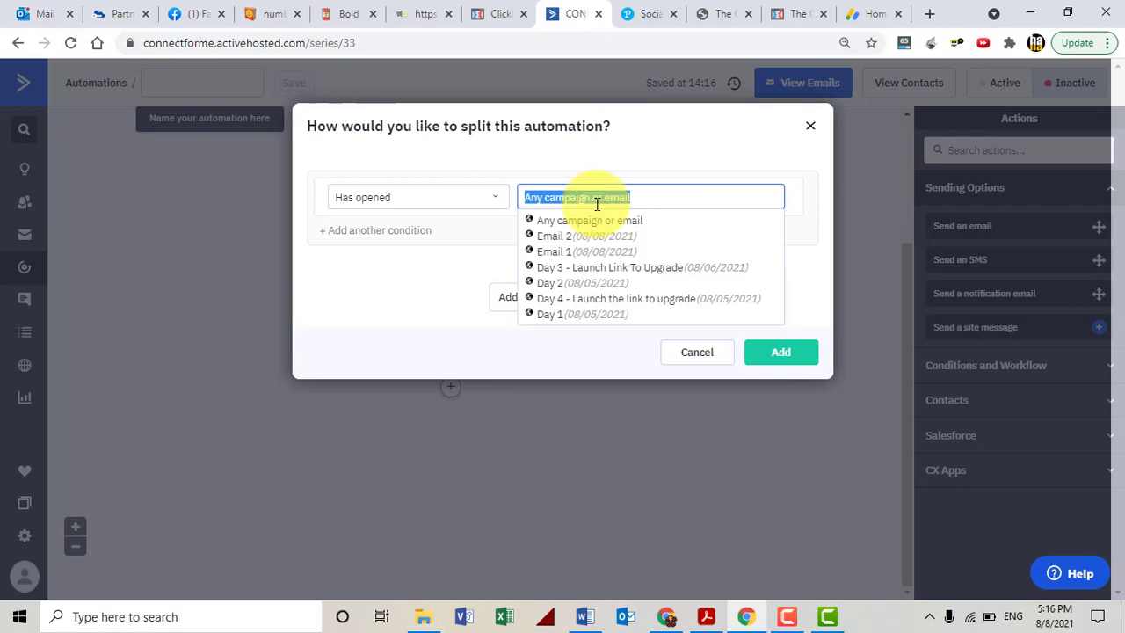
click(561, 257)
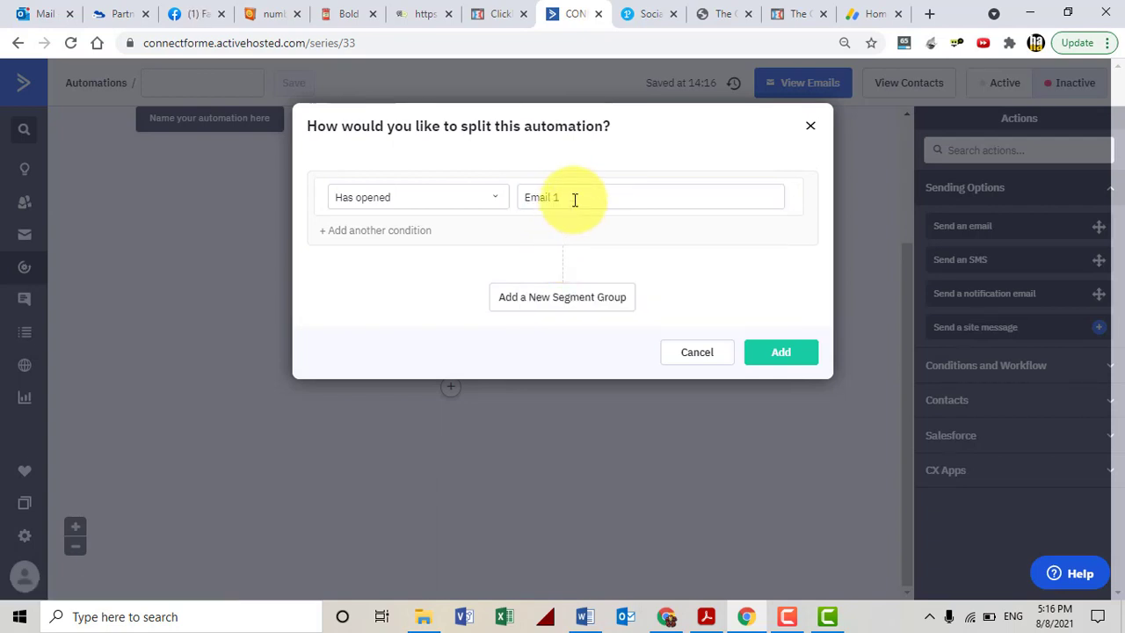
click(572, 201)
click(561, 238)
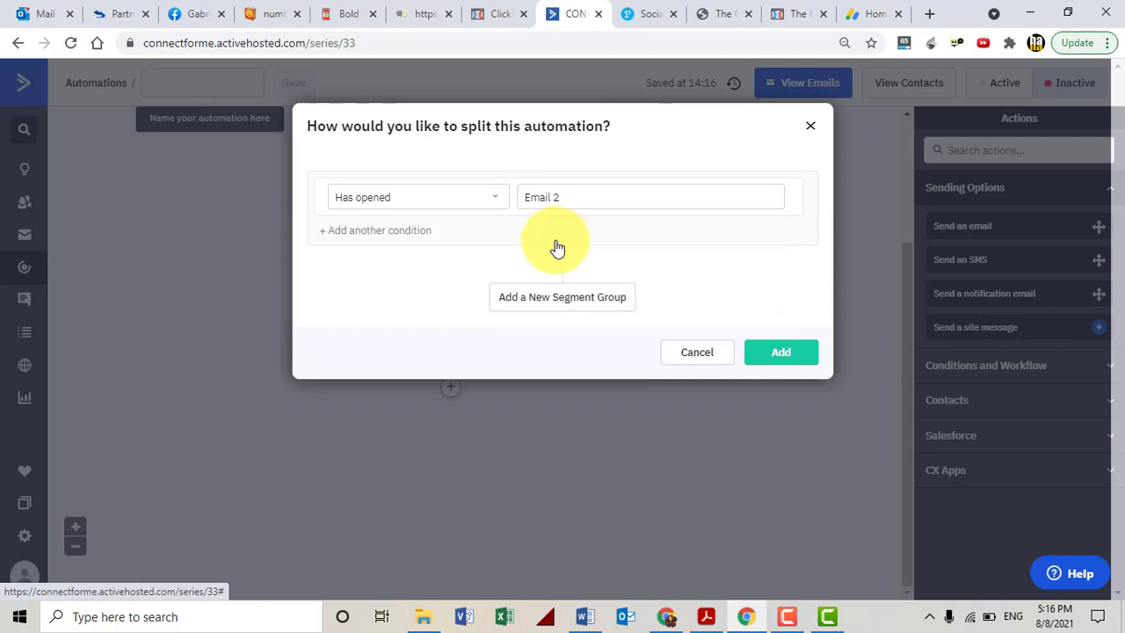
click(785, 362)
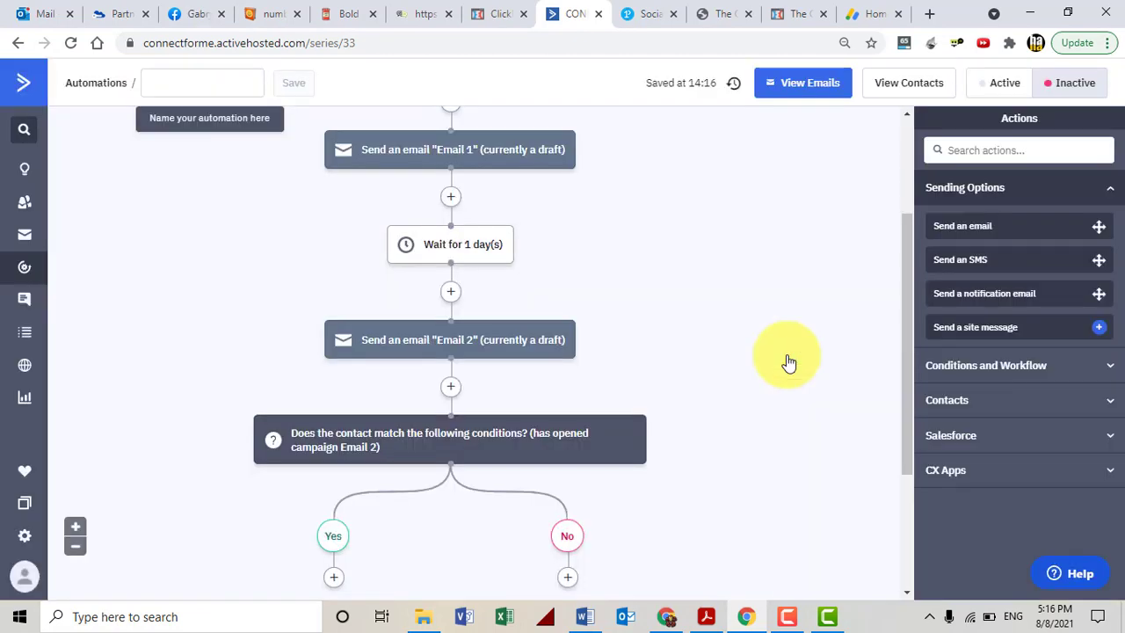
Add an "End this automation" action to the Yes branch of the If/Else condition
scroll(681, 397, down, 3)
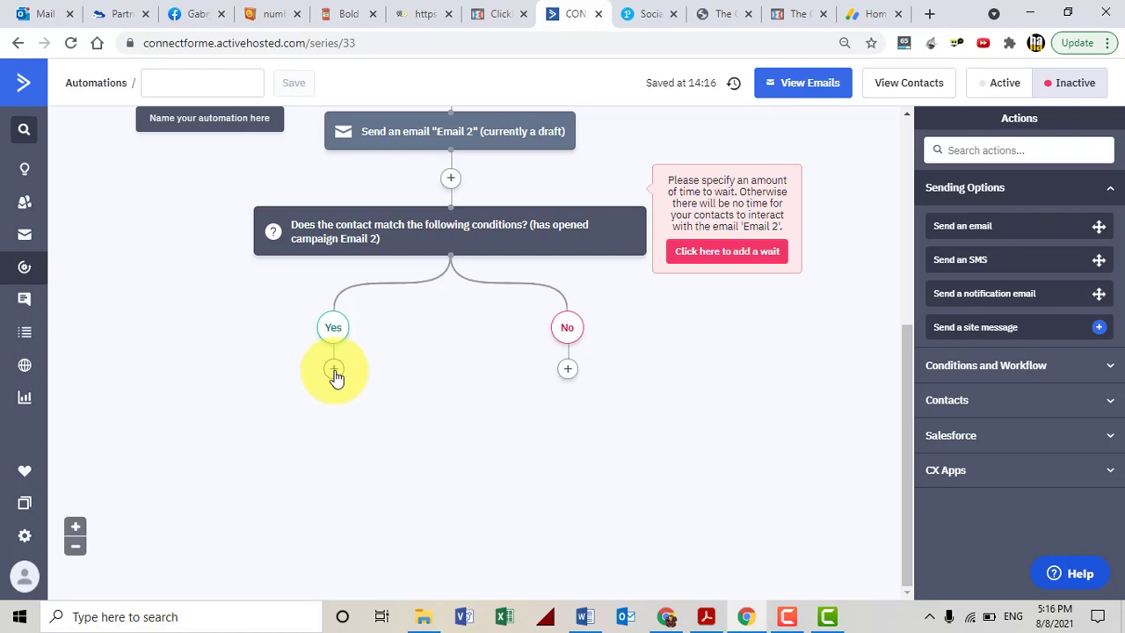
click(336, 374)
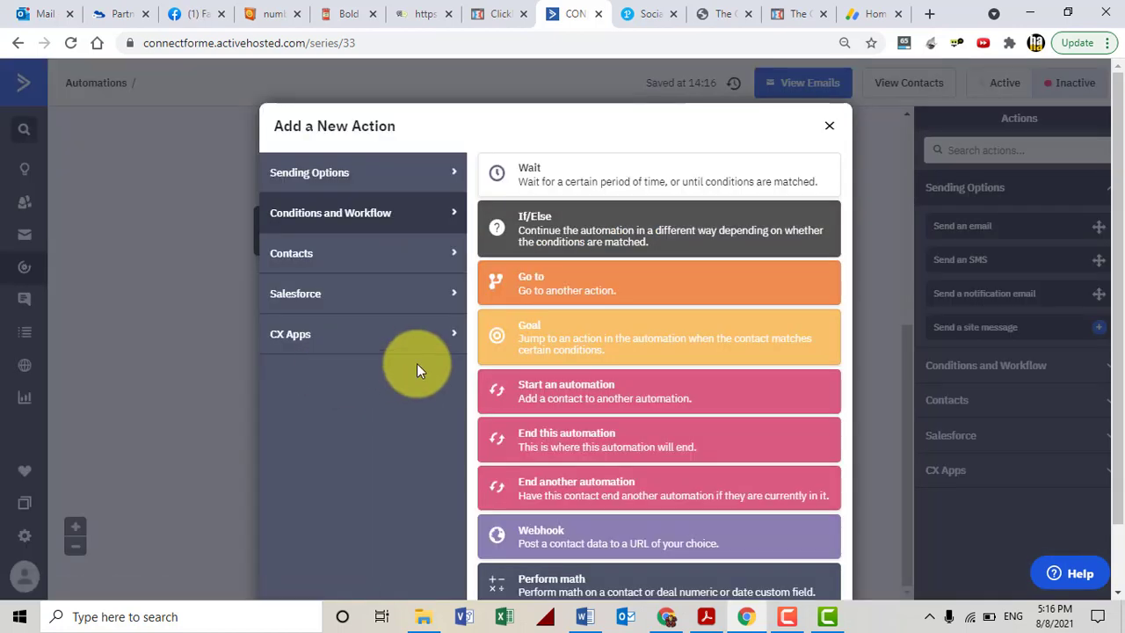
click(580, 447)
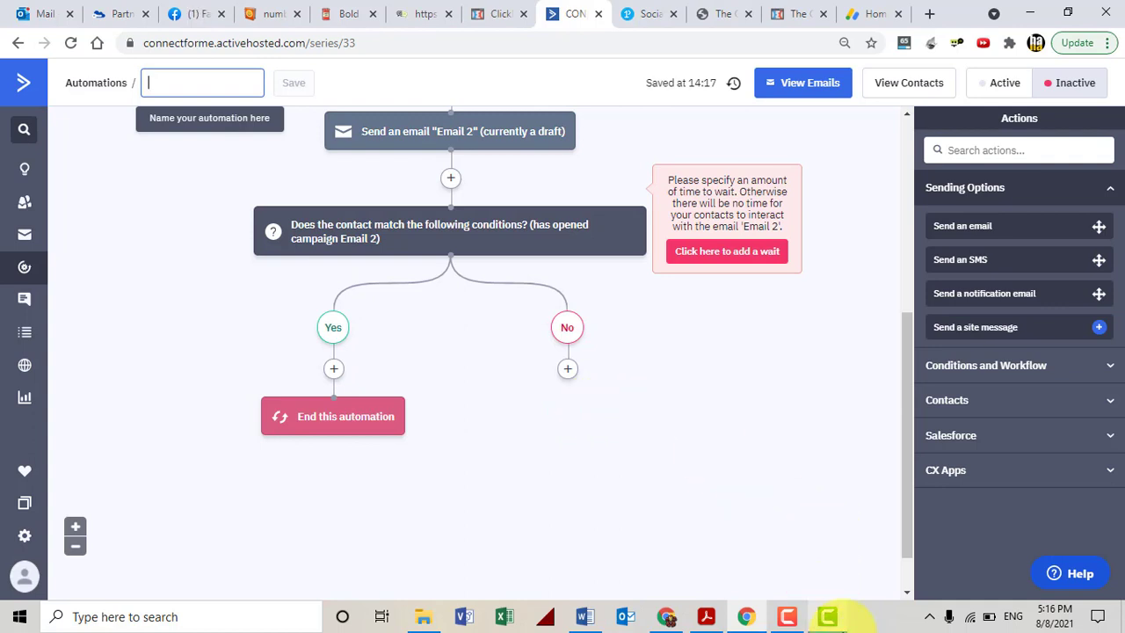
click(826, 616)
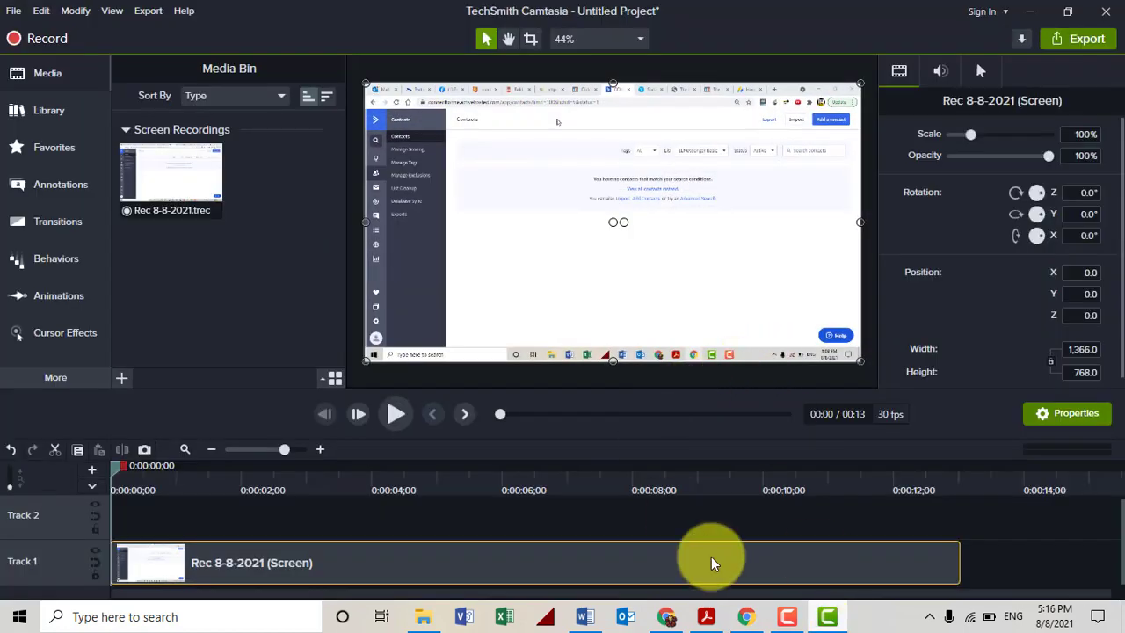